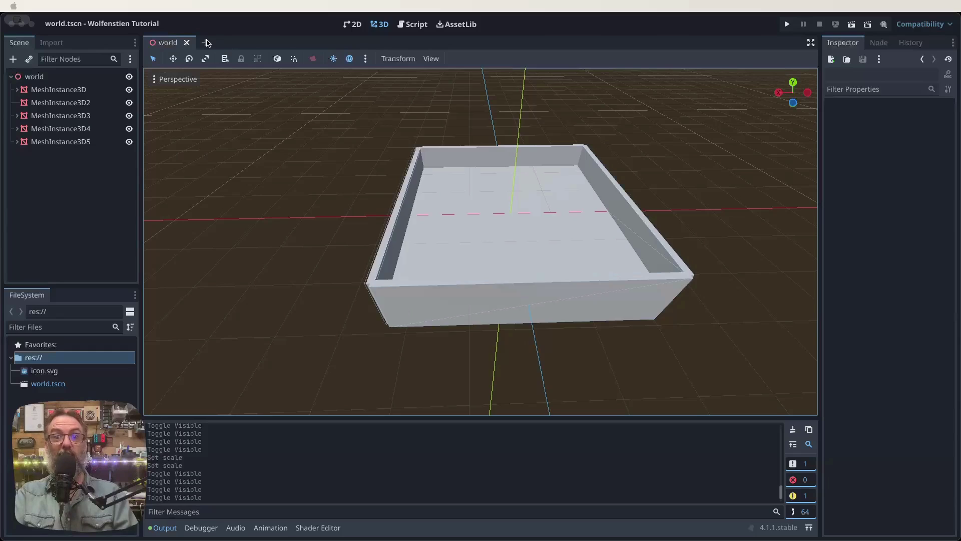
Start a new scene tab and give it a CharacterBody3D root node, found by searching 'char'
left_click(205, 43)
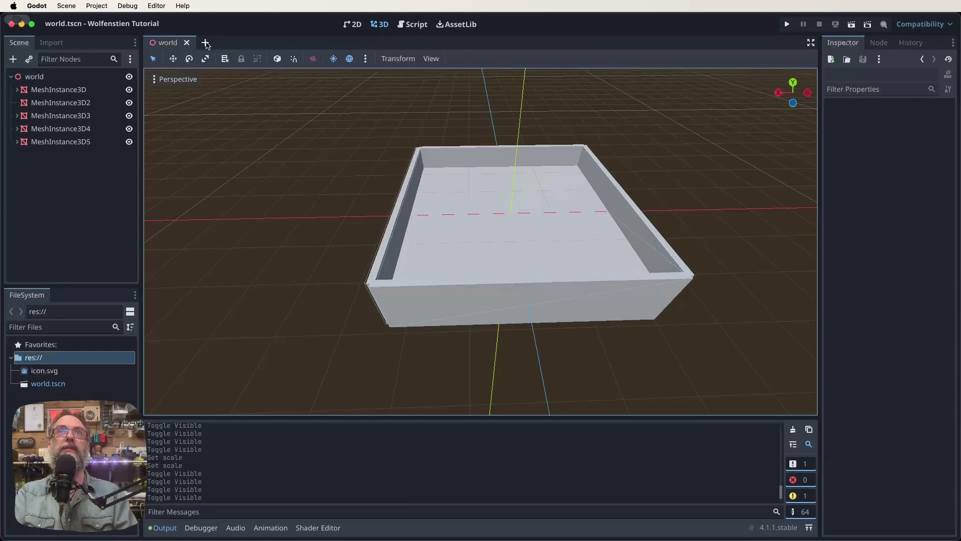
left_click(205, 44)
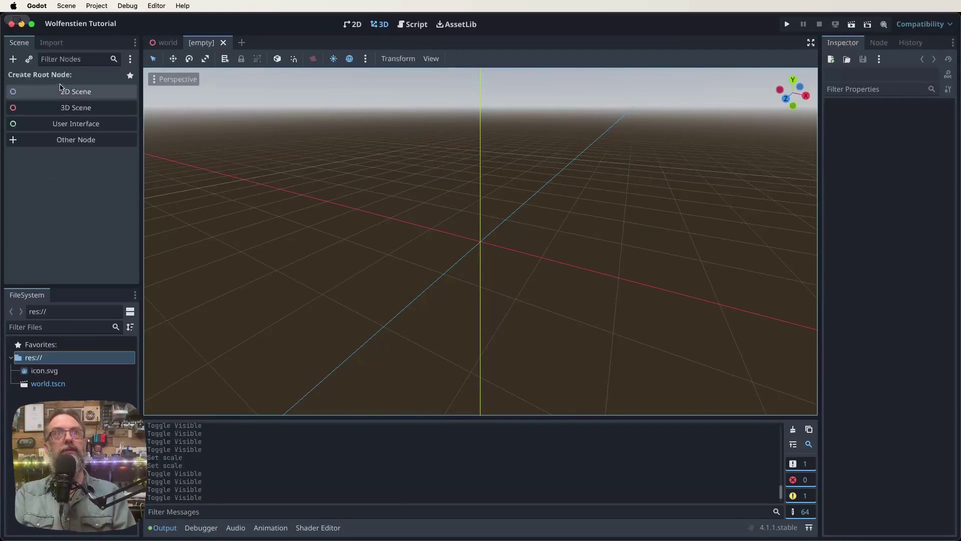
left_click(76, 139)
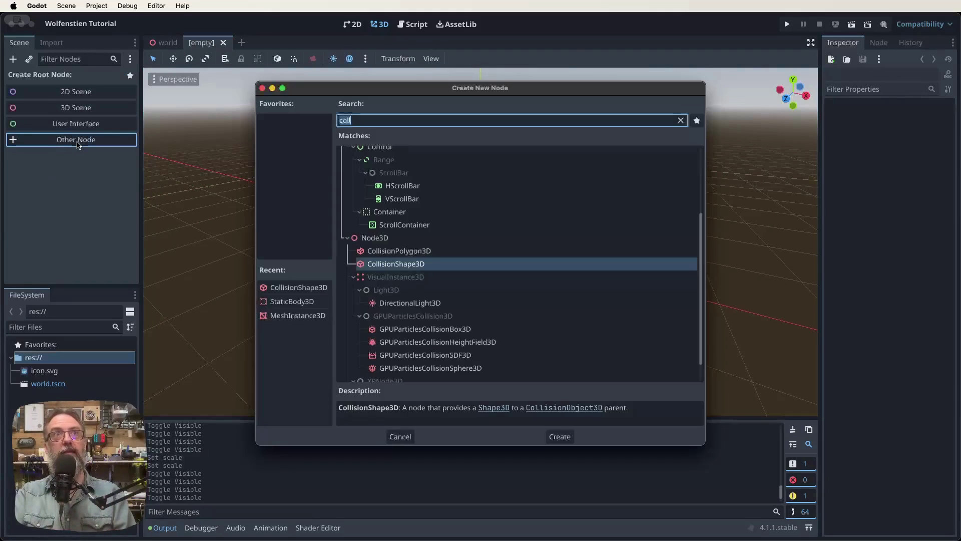
type("char")
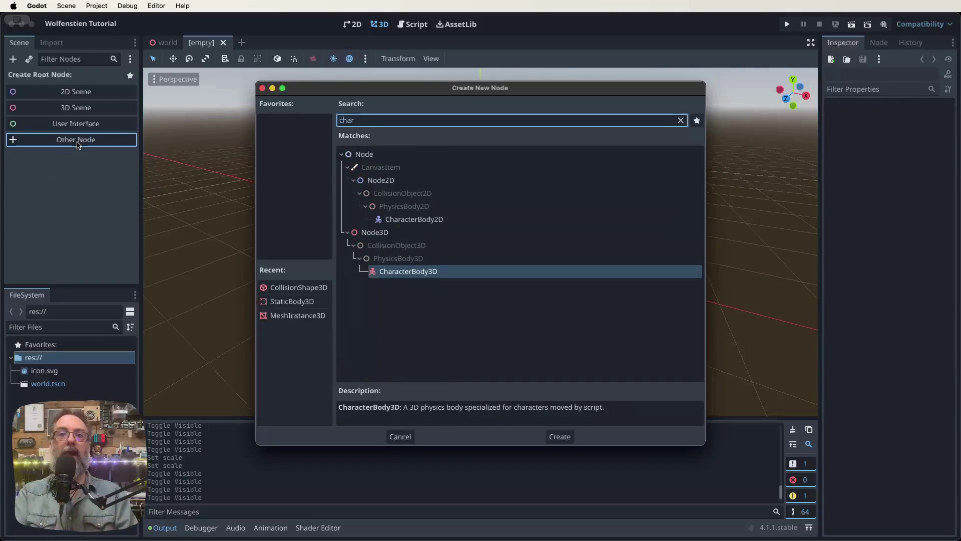
key("Return")
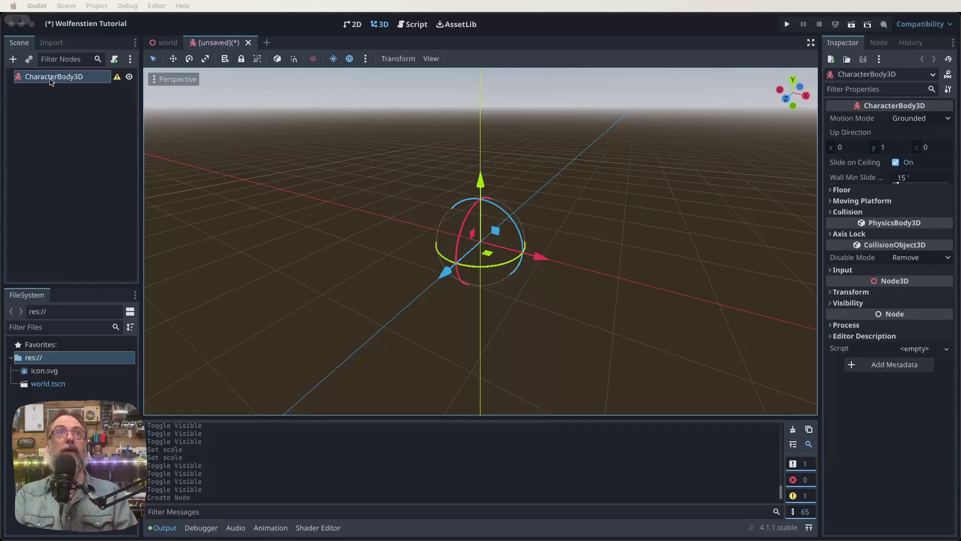
Add a MeshInstance3D child to the CharacterBody3D and give it a New CapsuleMesh
left_click(14, 61)
left_click(13, 62)
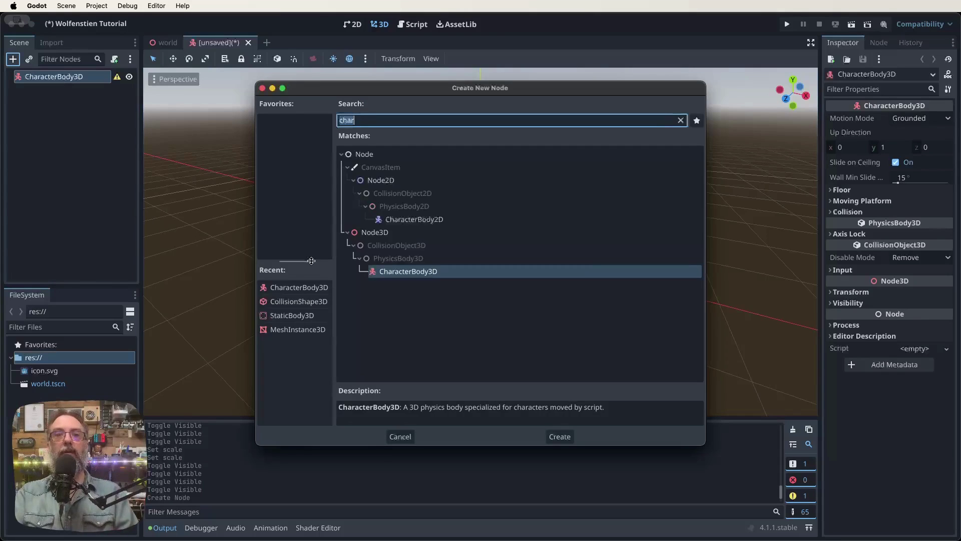
type("mesh")
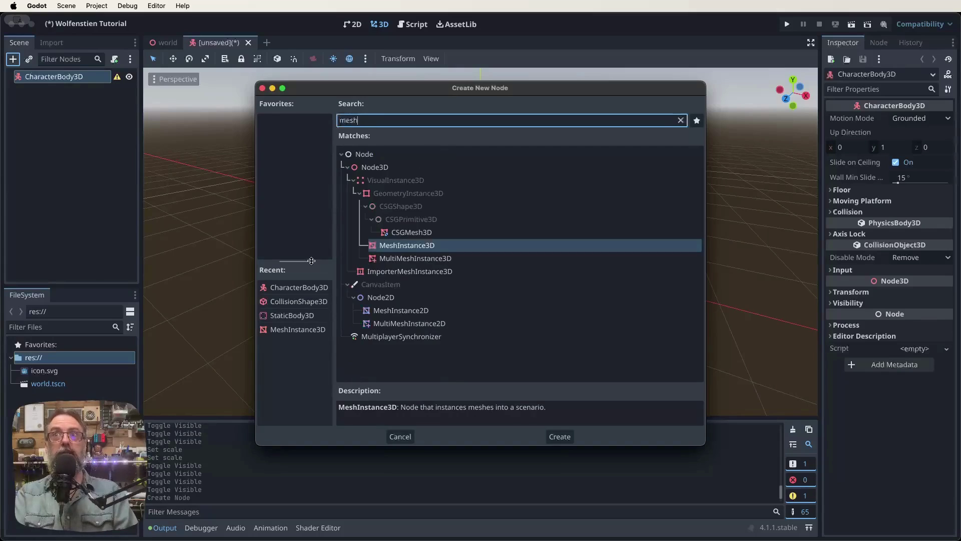
key("Return")
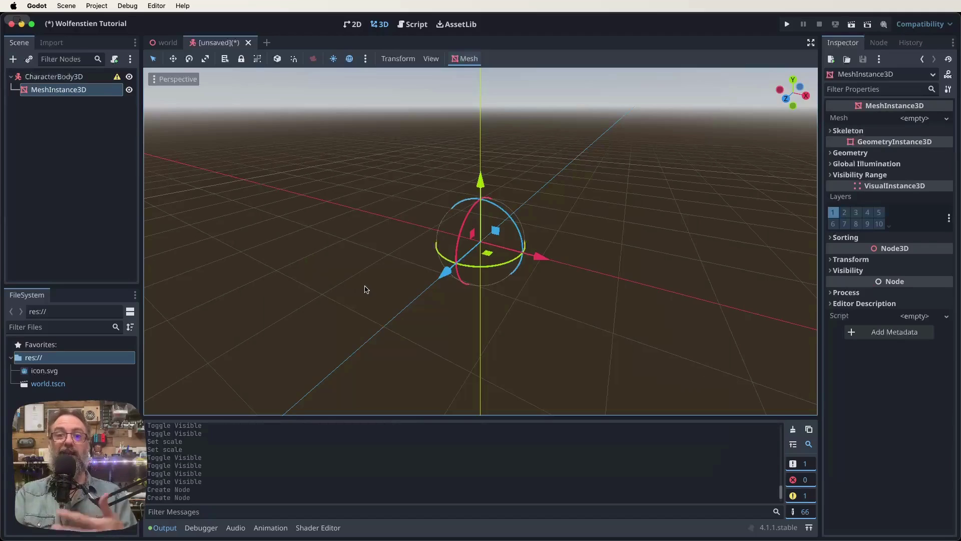
left_click(918, 119)
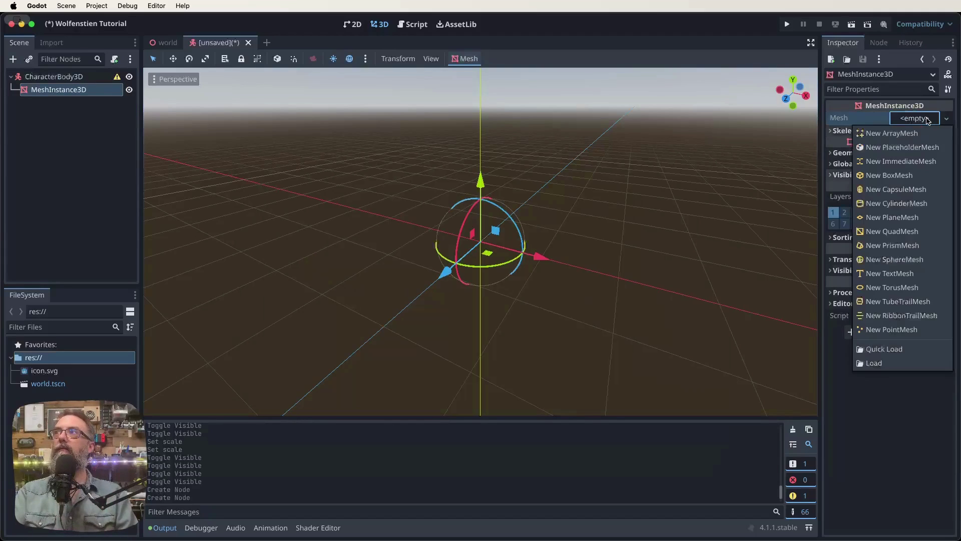
left_click(896, 189)
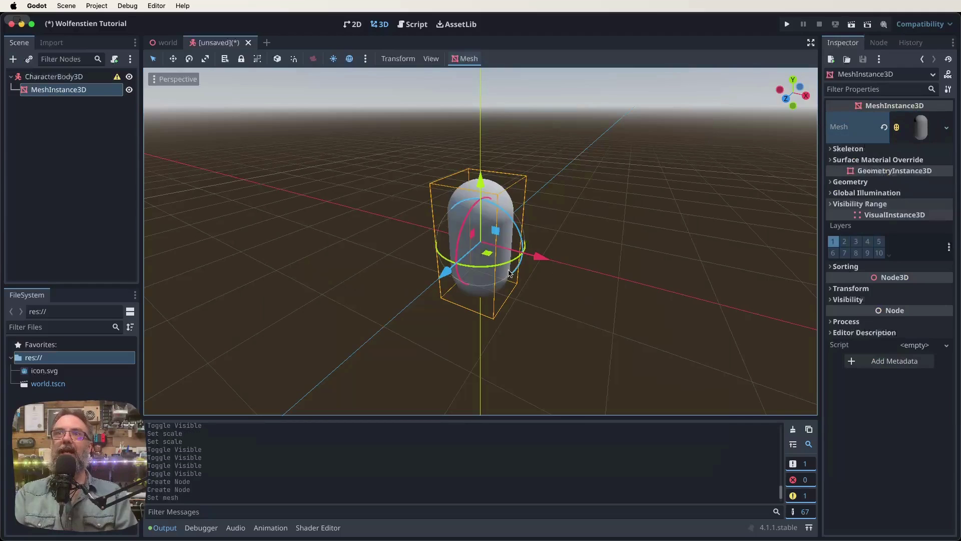
Set the capsule's Transform Position y to 1 so it rests on the ground
scroll(552, 346, "up", 5)
scroll(553, 346, "up", 5)
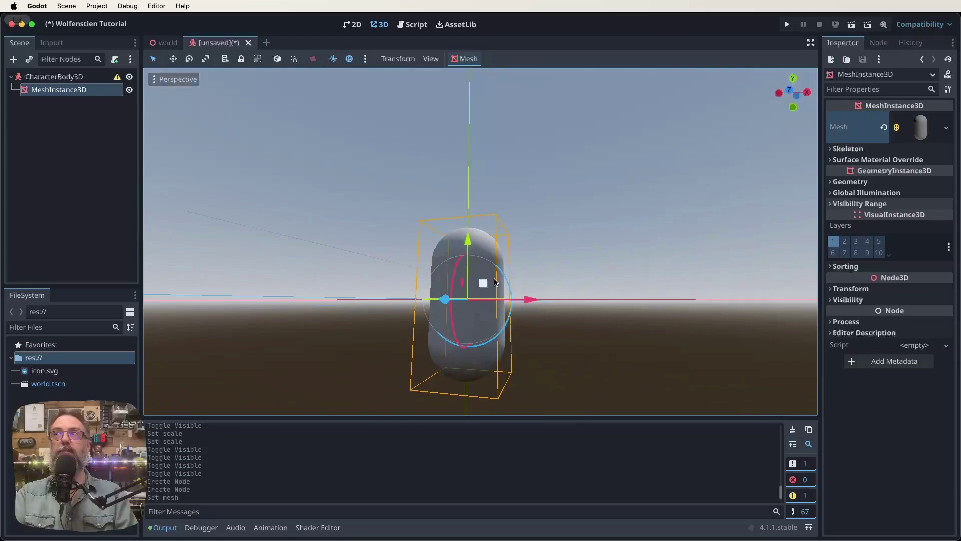
left_click(857, 288)
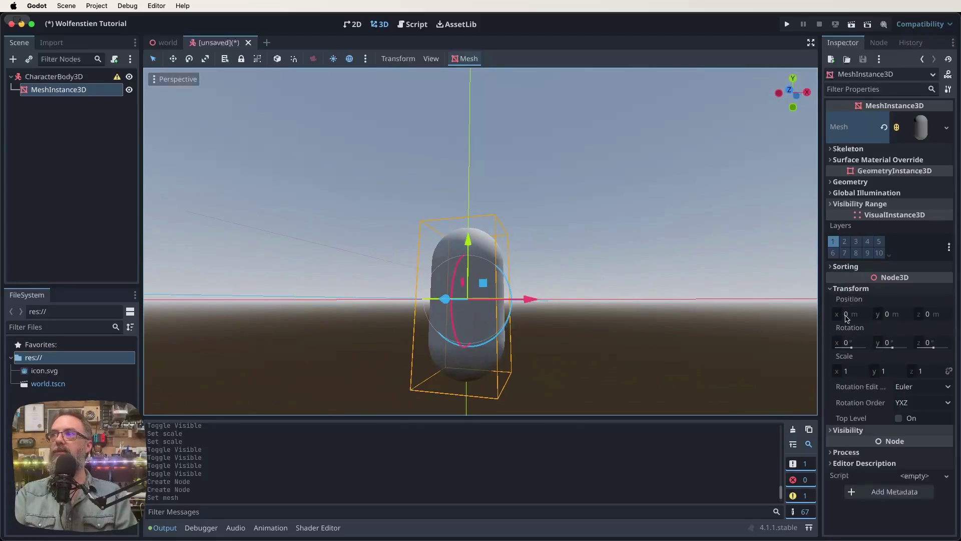
left_click(887, 314)
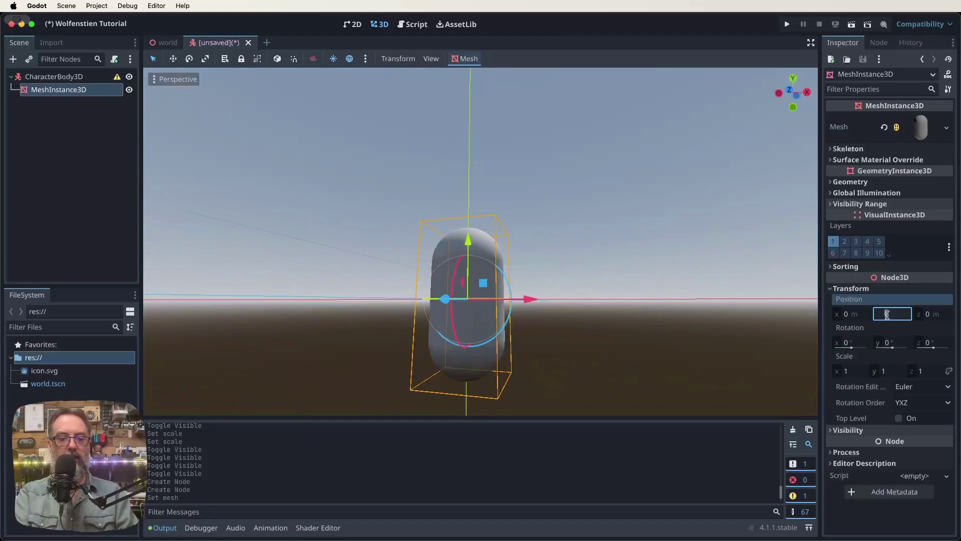
type("2")
key("Tab")
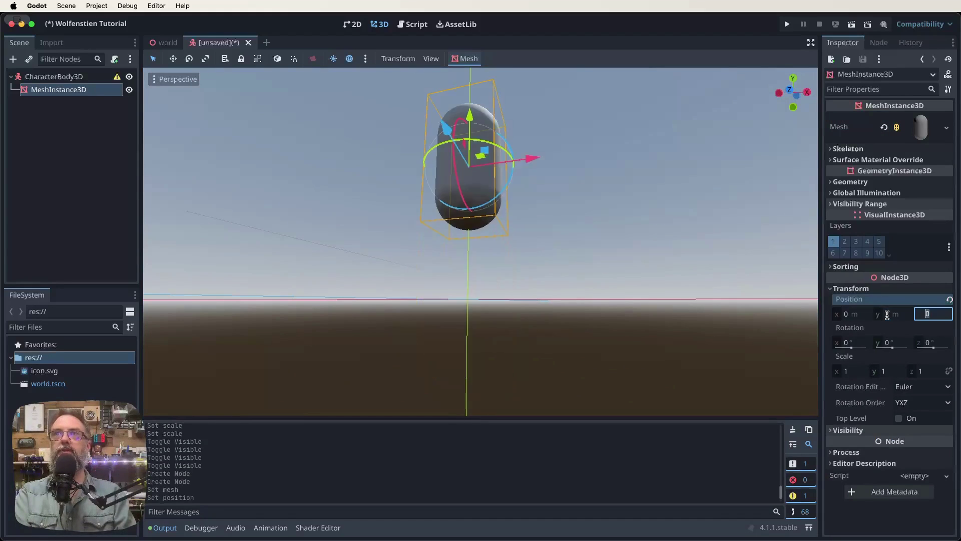
left_click(887, 315)
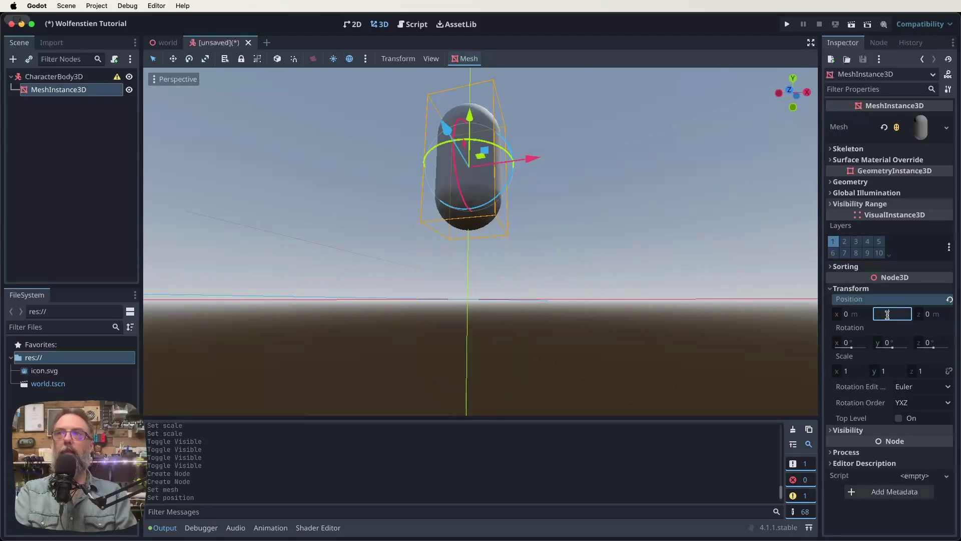
type("1")
key("Tab")
middle_click_drag(784, 242, 607, 269)
scroll(645, 208, "down", 1)
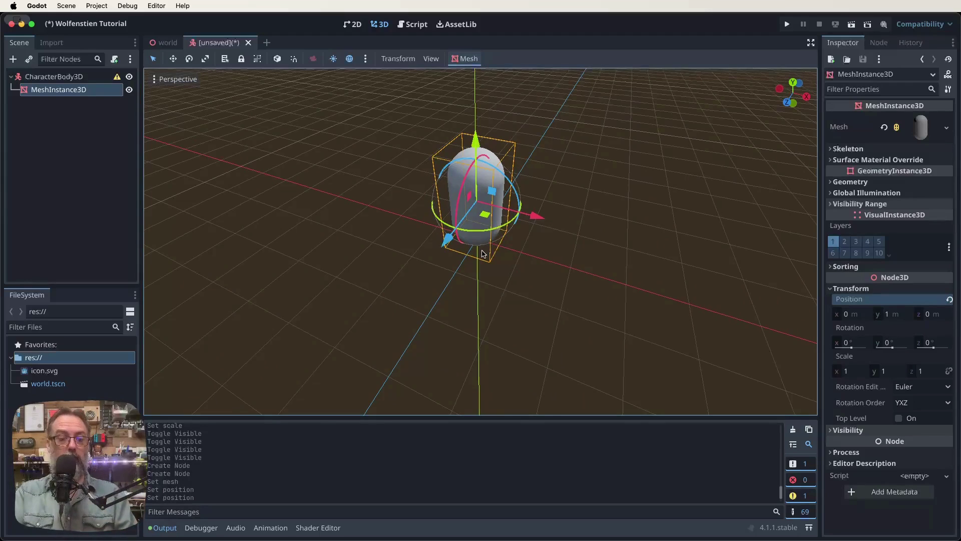
Save the new scene as player.tscn
key("super+s")
type("player.tscn")
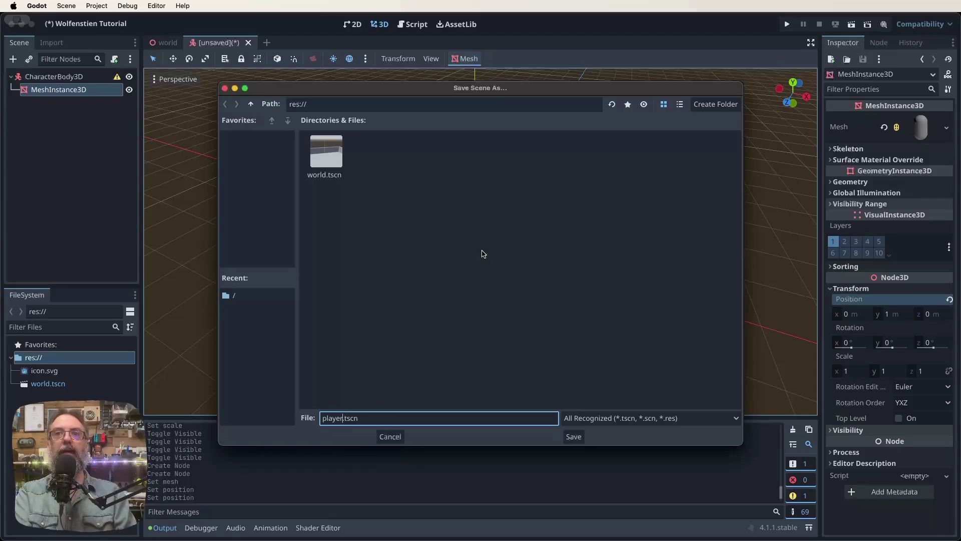
key("Return")
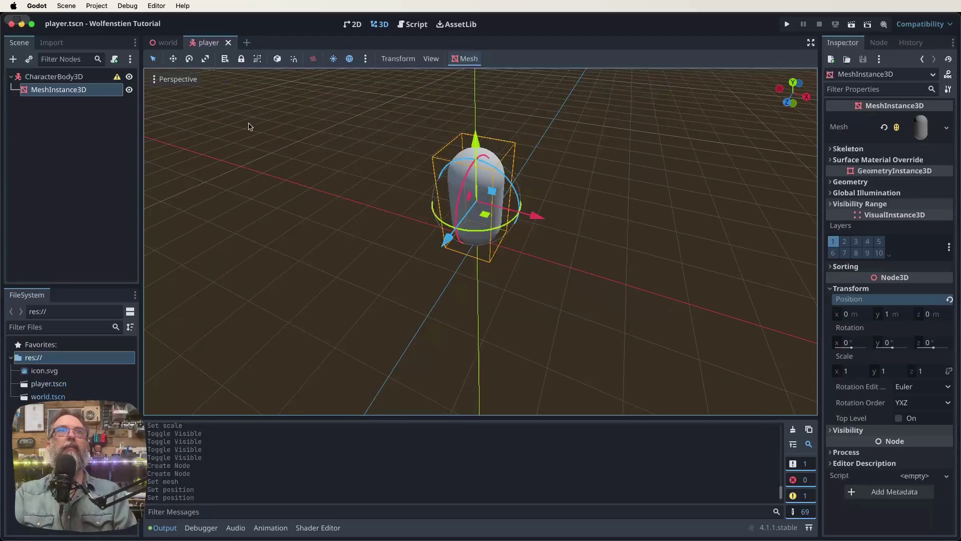
Rename the CharacterBody3D root node to 'player'
left_click(59, 78)
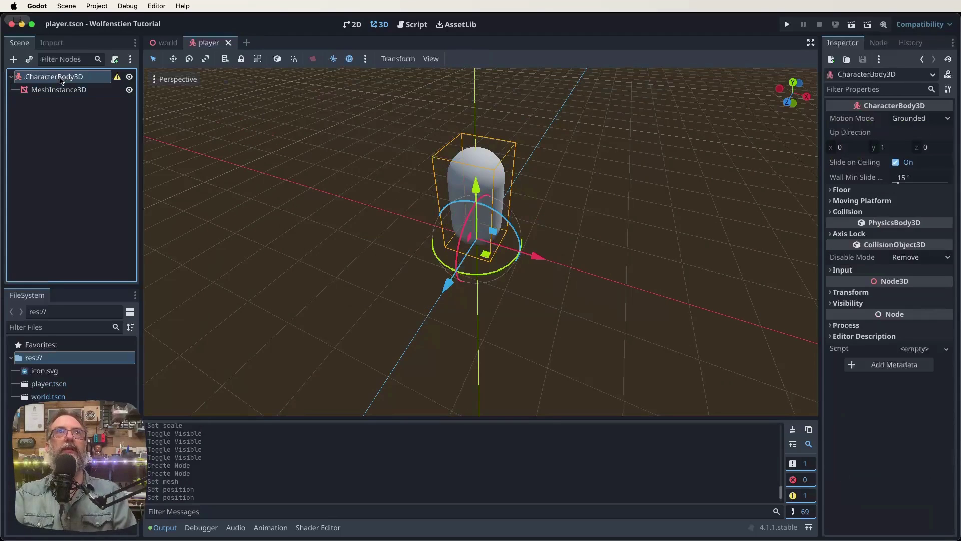
double_click(61, 78)
type("player")
key("Return")
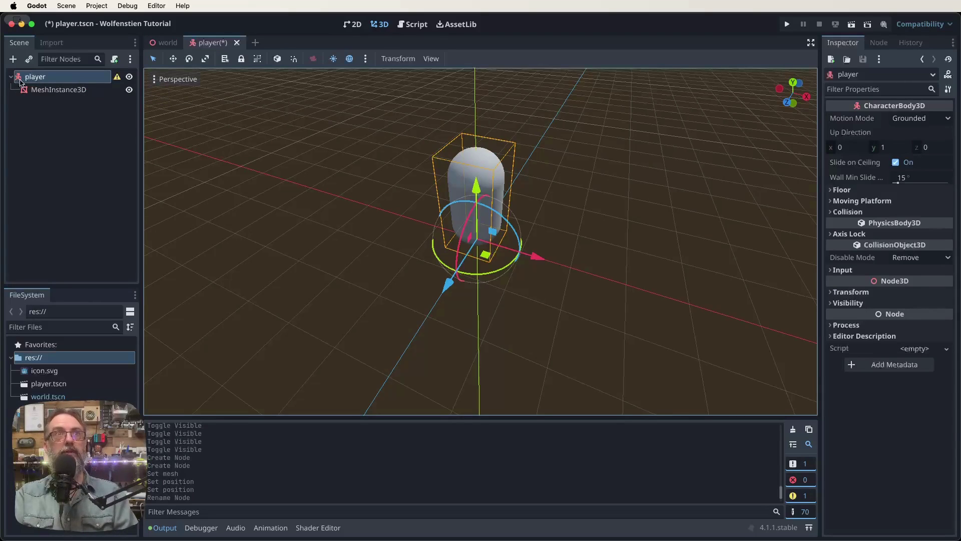
Add a Camera3D under player, drag it up near the capsule's head, and save
left_click(14, 59)
type("camer")
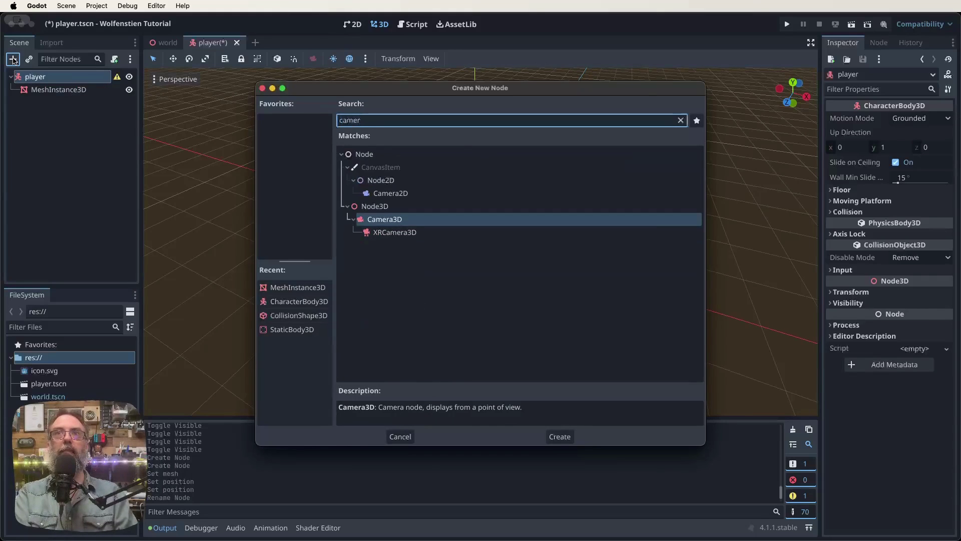
key("Return")
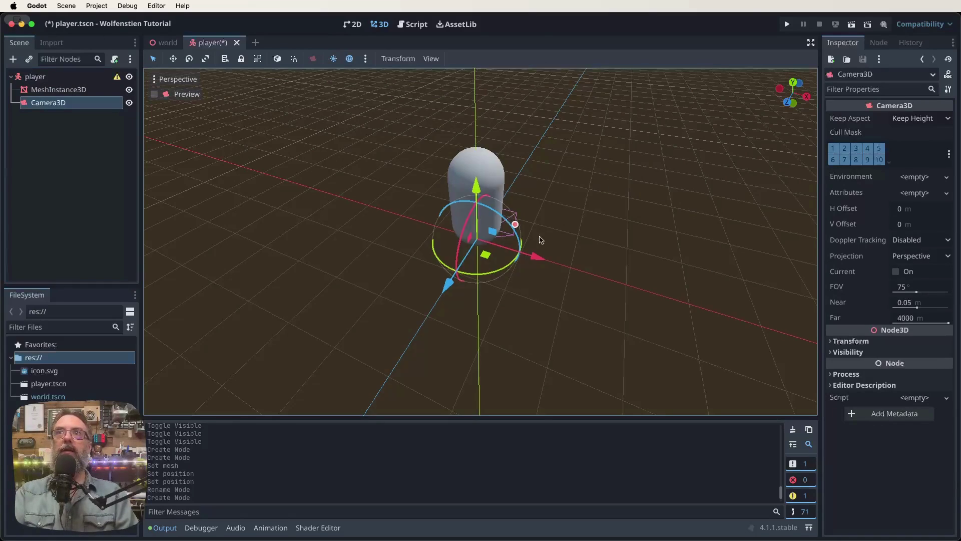
middle_click_drag(542, 240, 609, 310)
scroll(609, 310, "up", 3)
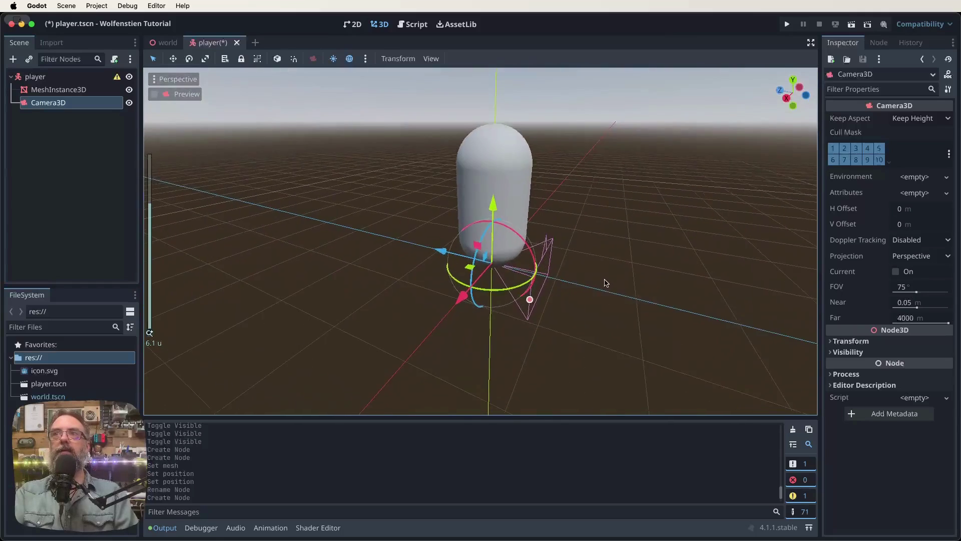
middle_click_drag(606, 283, 630, 279)
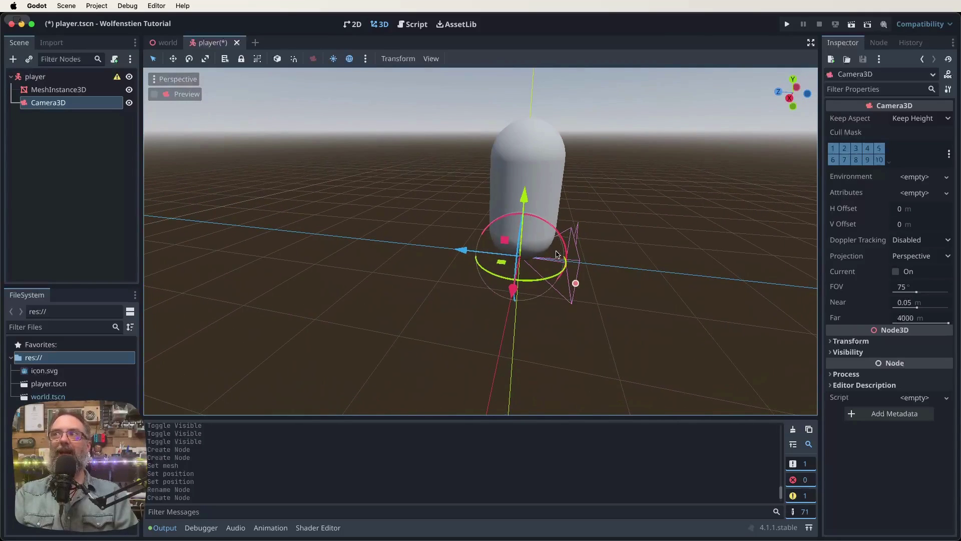
left_click_drag(524, 199, 523, 84)
middle_click_drag(395, 331, 392, 242)
middle_click_drag(456, 259, 515, 237)
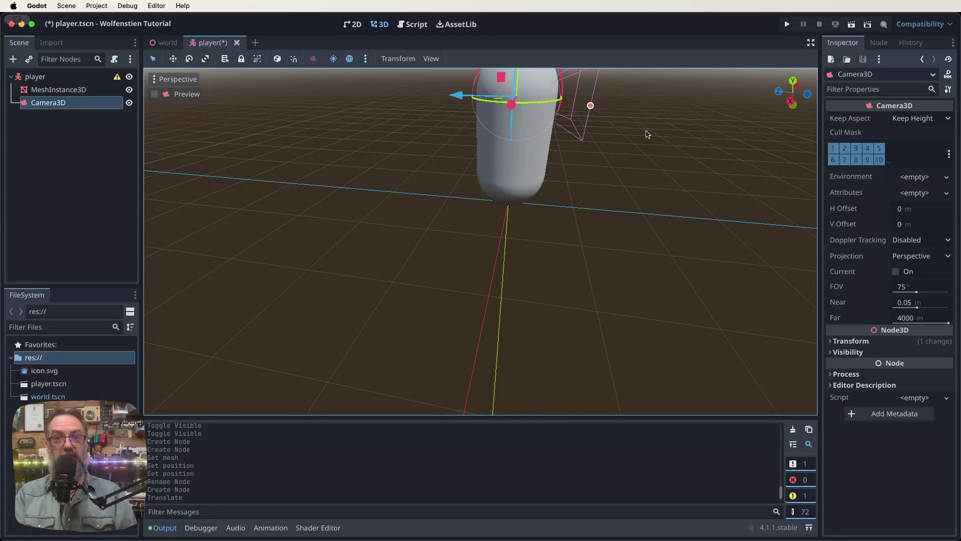
key("super+s")
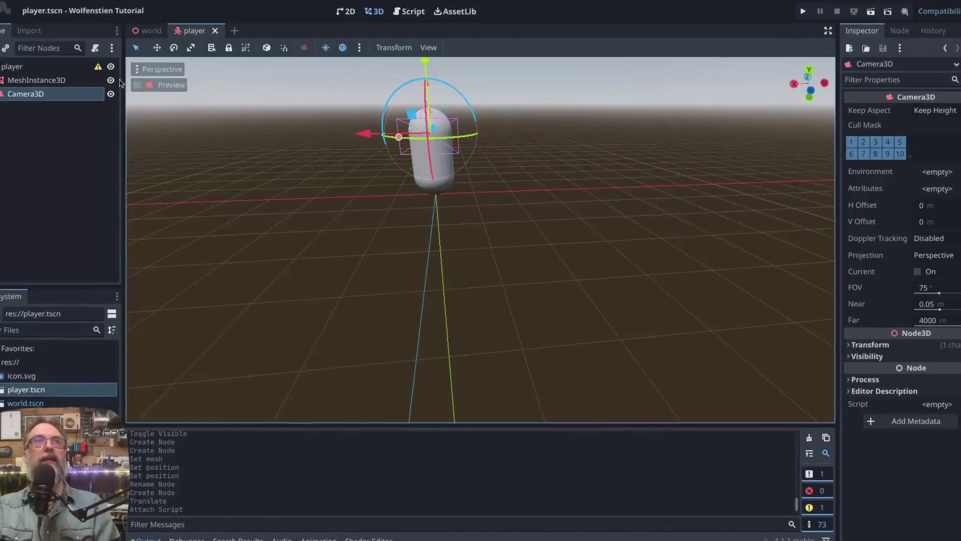
Attach a new player.gd script to player using the CharacterBody3D Basic Movement template
left_click(30, 68)
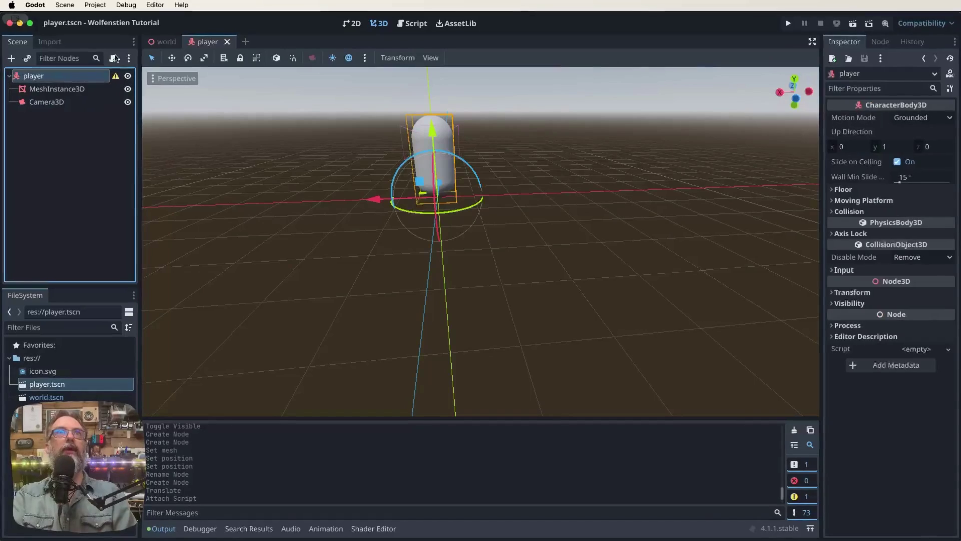
left_click(114, 58)
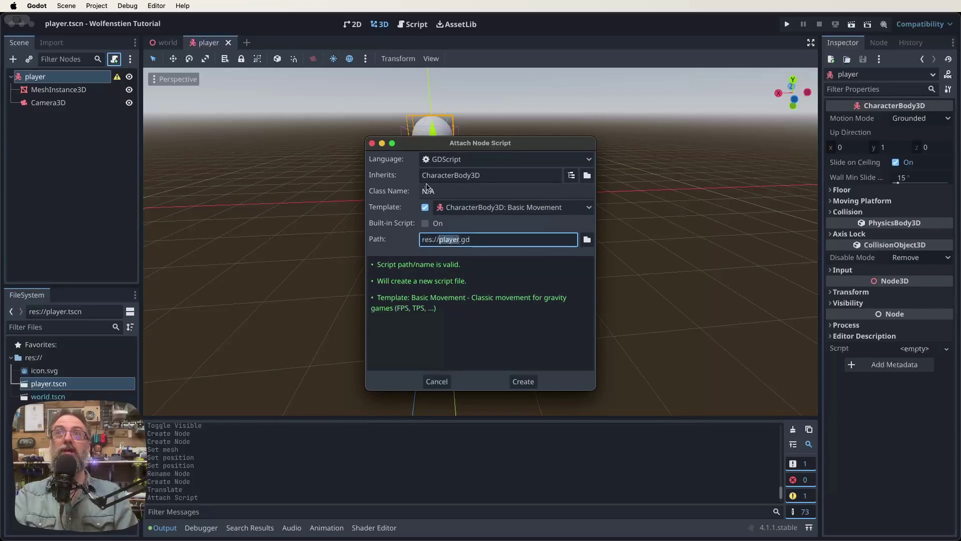
left_click(523, 381)
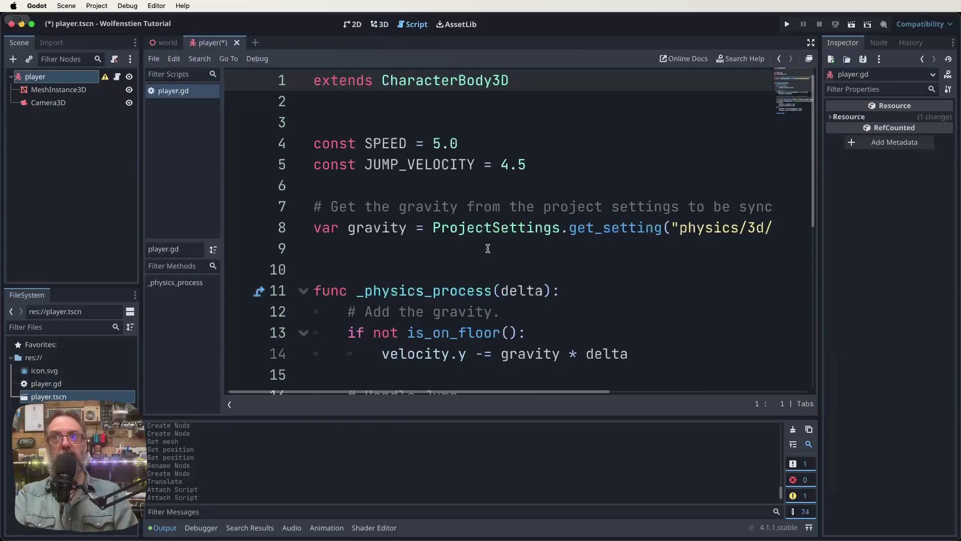
Scroll through player.gd and return to line 1 showing SPEED and JUMP_VELOCITY
scroll(511, 296, "down", 5)
scroll(511, 295, "down", 1)
scroll(511, 295, "up", 6)
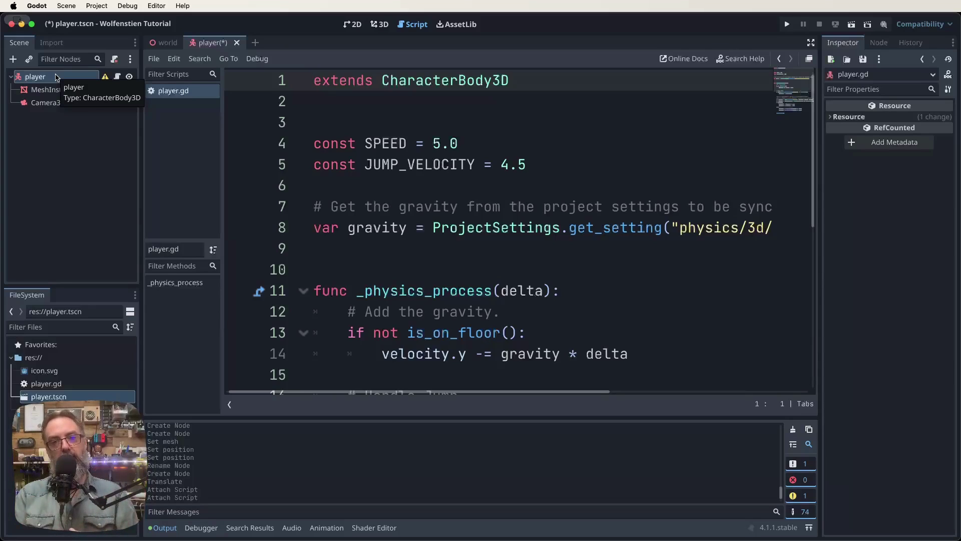
scroll(351, 225, "down", 6)
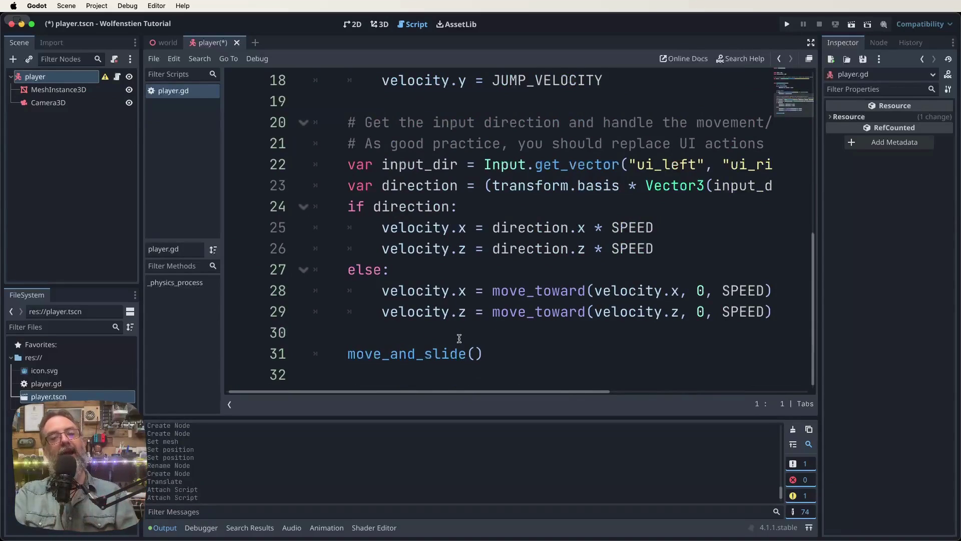
scroll(435, 325, "up", 6)
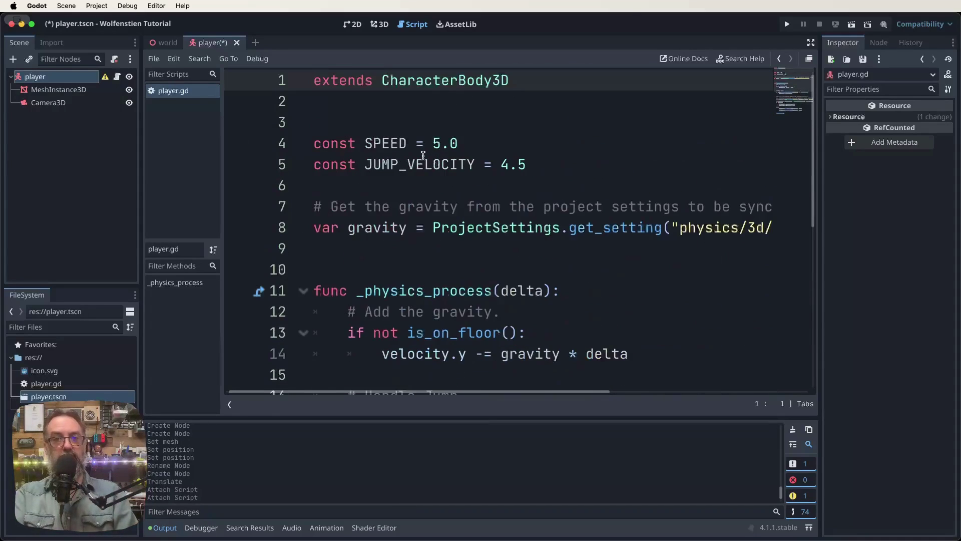
Declare const TURN_SPEED = 0.05 on line 6 below JUMP_VELOCITY, followed by a blank line
left_click(340, 184)
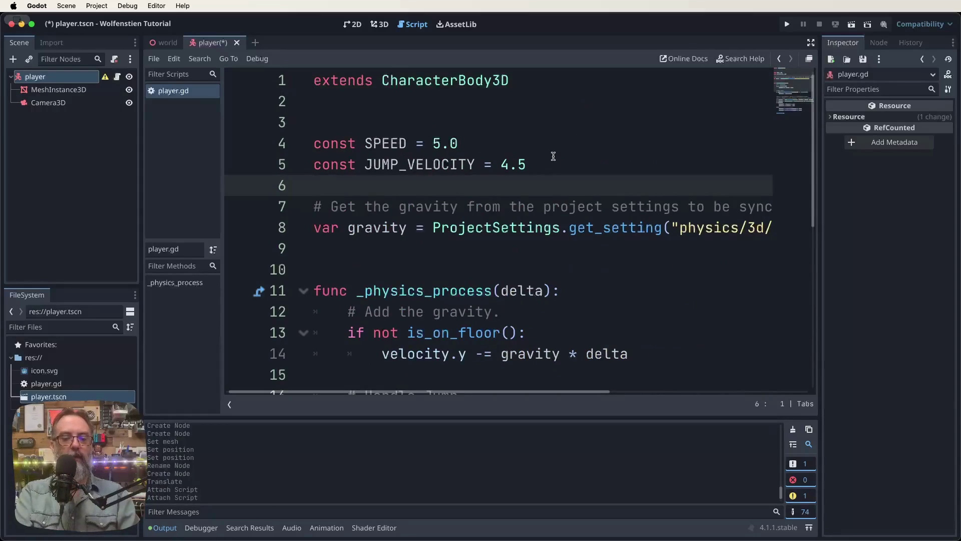
type("const")
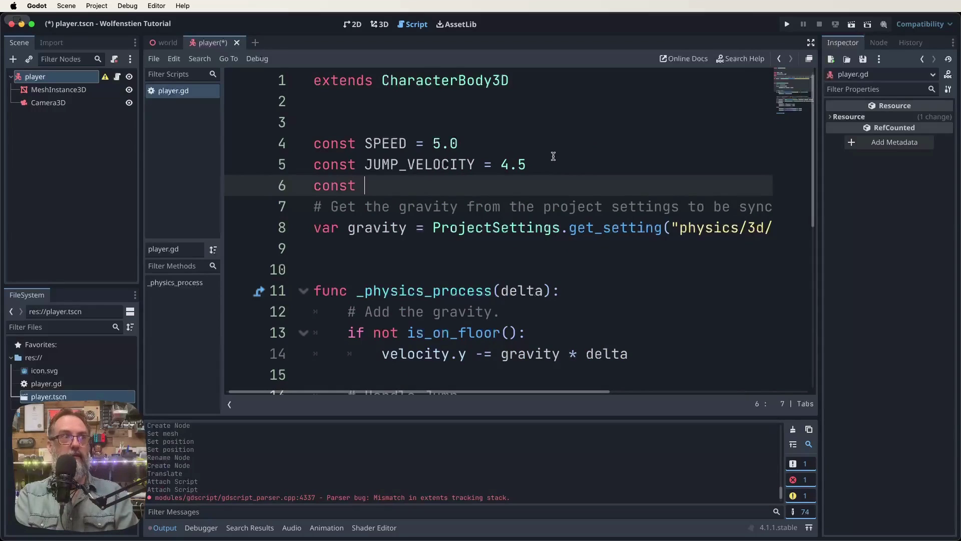
type(" TURN_")
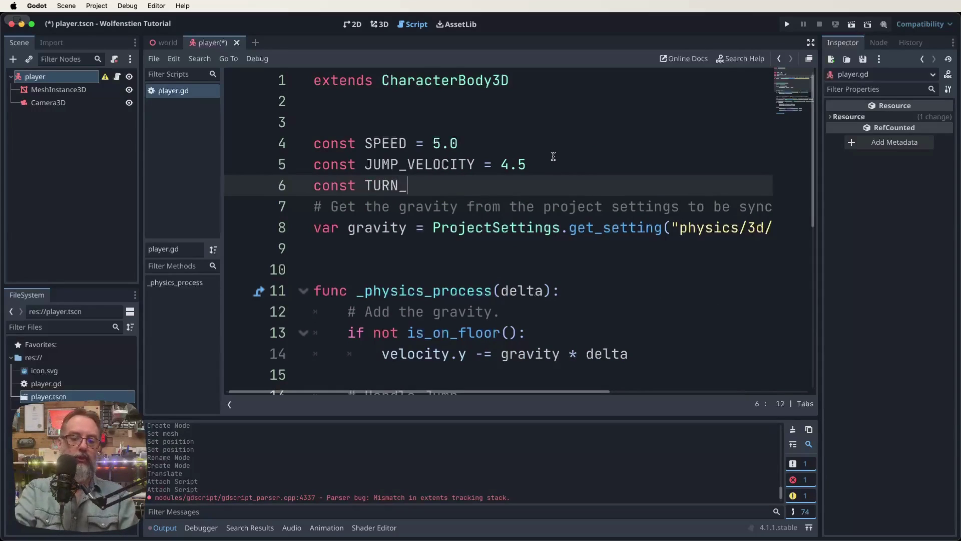
type("SPEED = ")
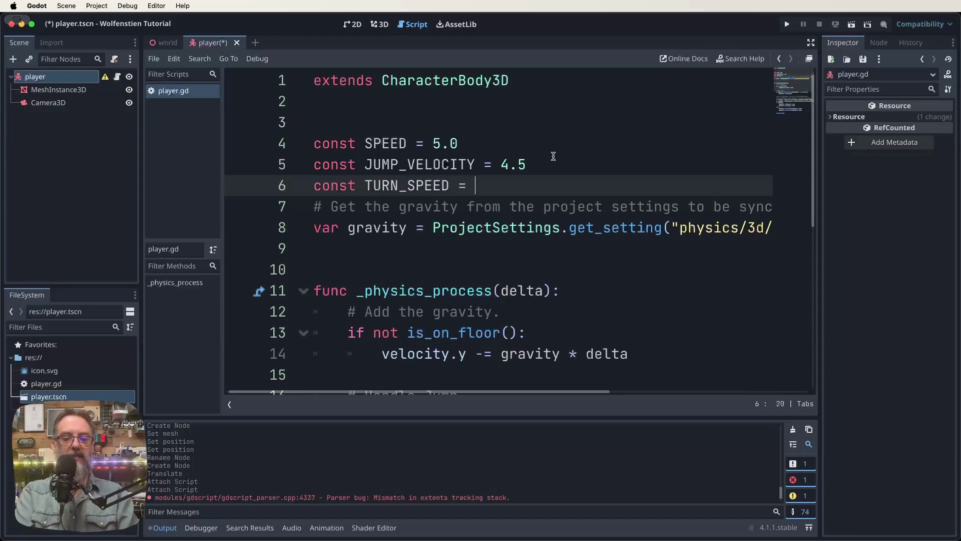
type("0.05")
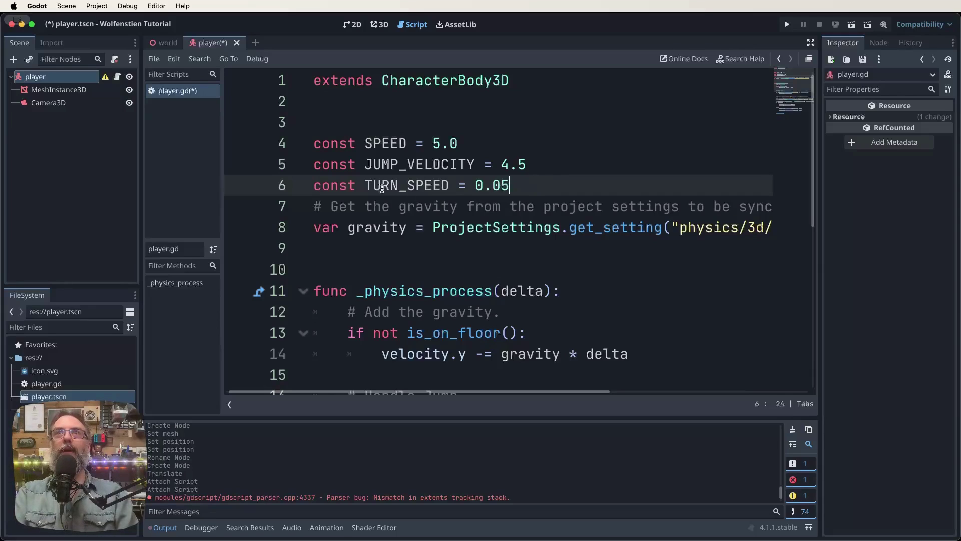
key("Return")
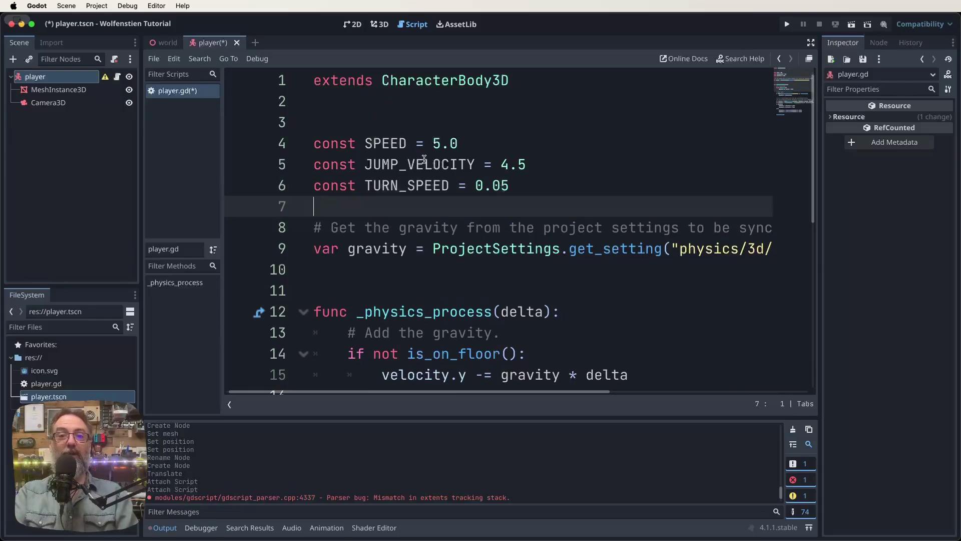
After line 30, add the condition if Input.is_action_pressed("ui_left"): and remove the stray colon
scroll(469, 254, "down", 6)
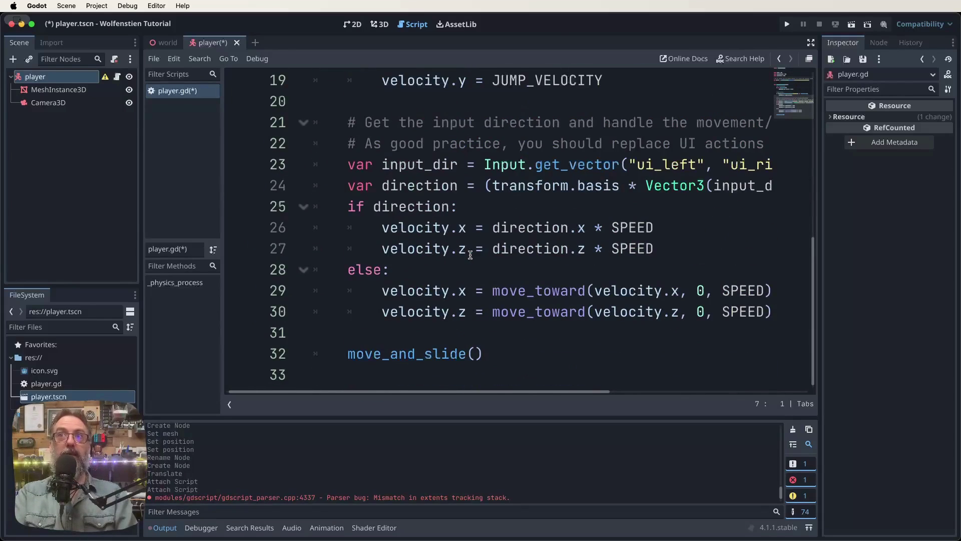
left_click(349, 340)
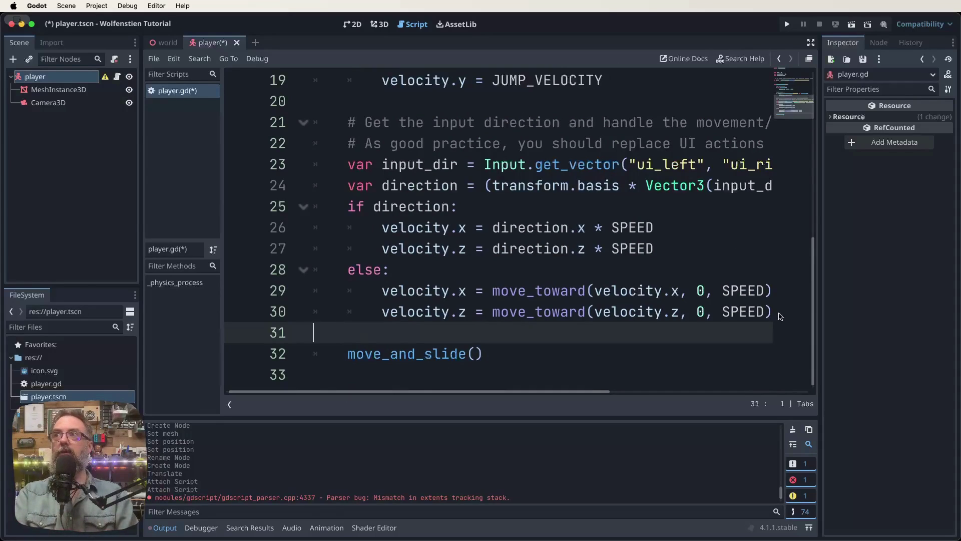
left_click(793, 318)
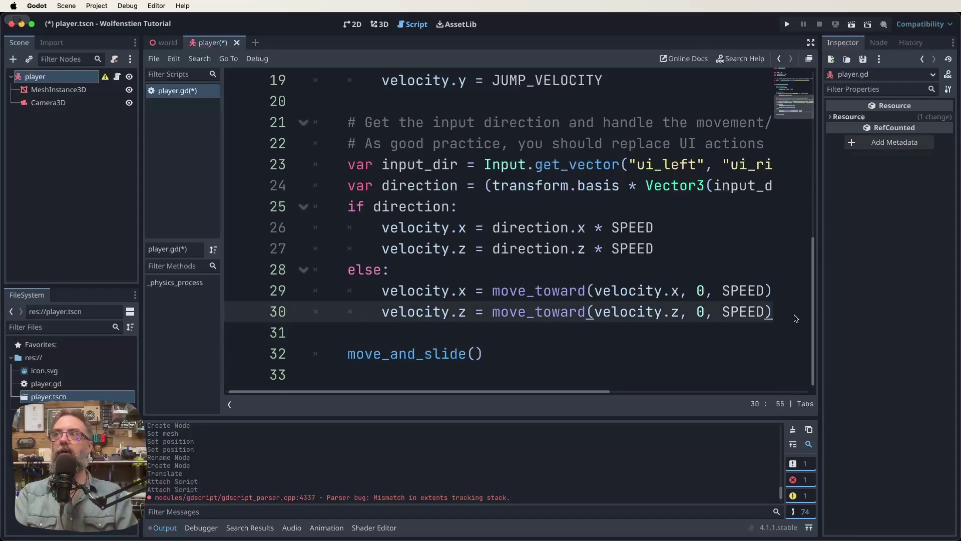
key("Return")
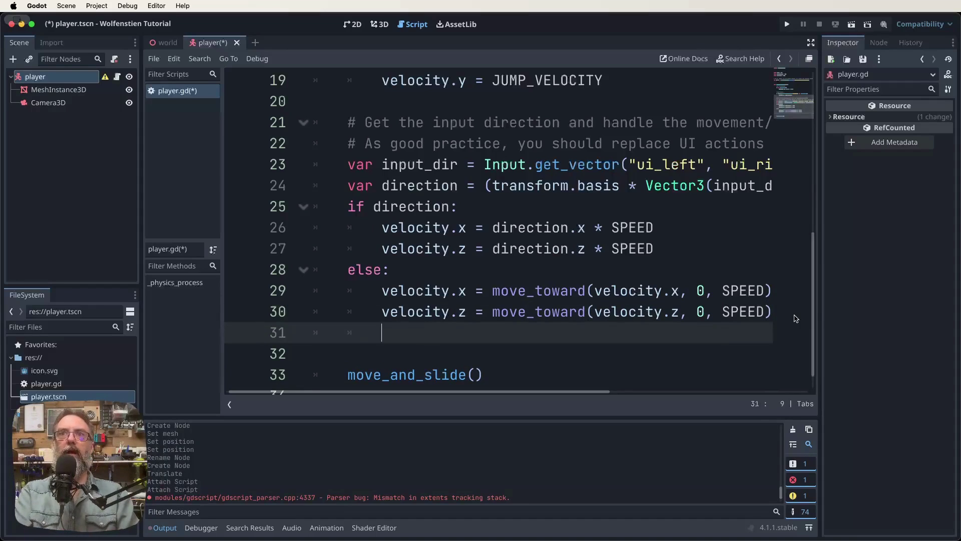
key("BackSpace")
type("if:")
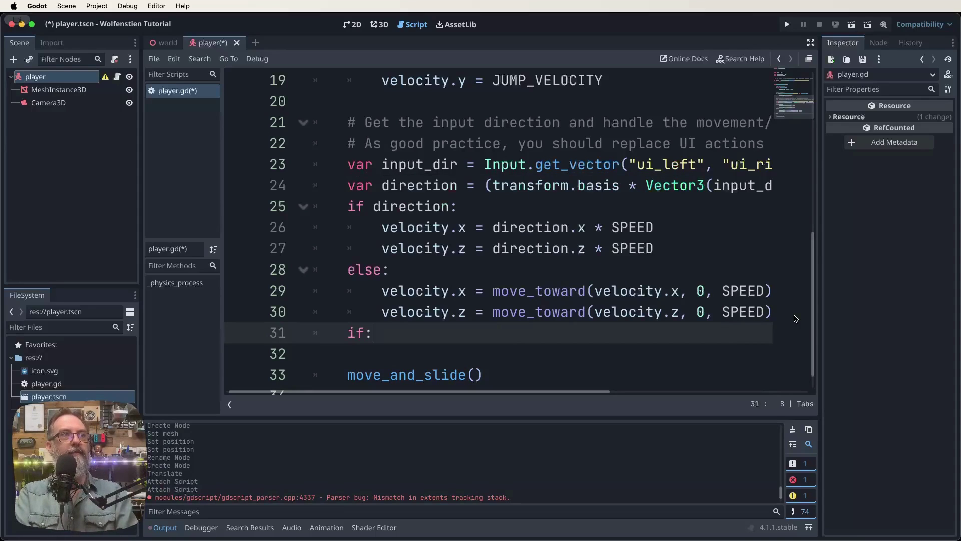
type(" Input")
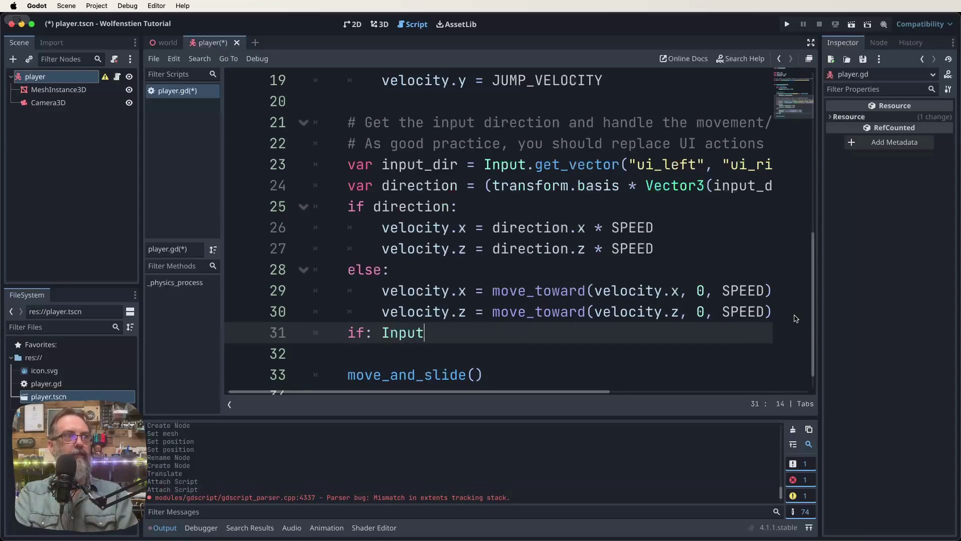
type(".is")
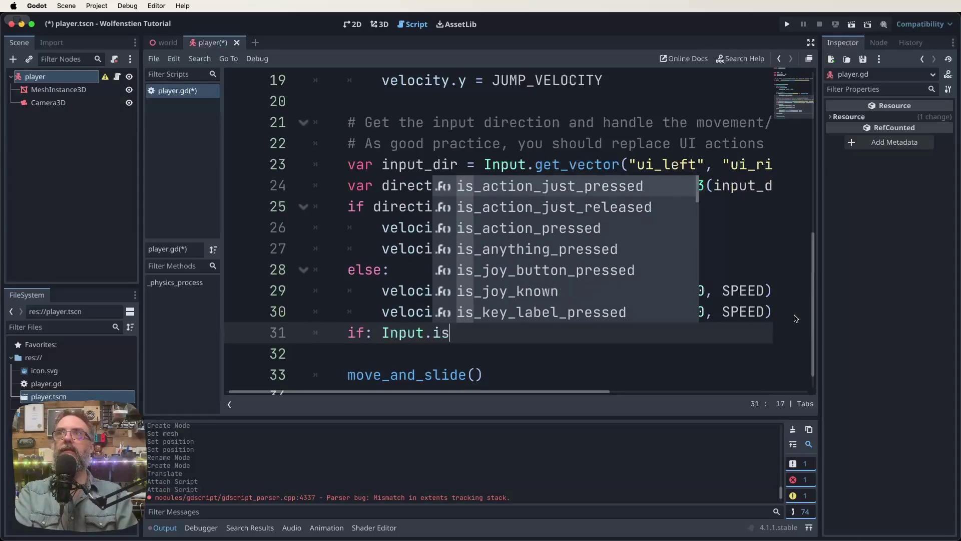
key("Down")
key("Down")
key("Return")
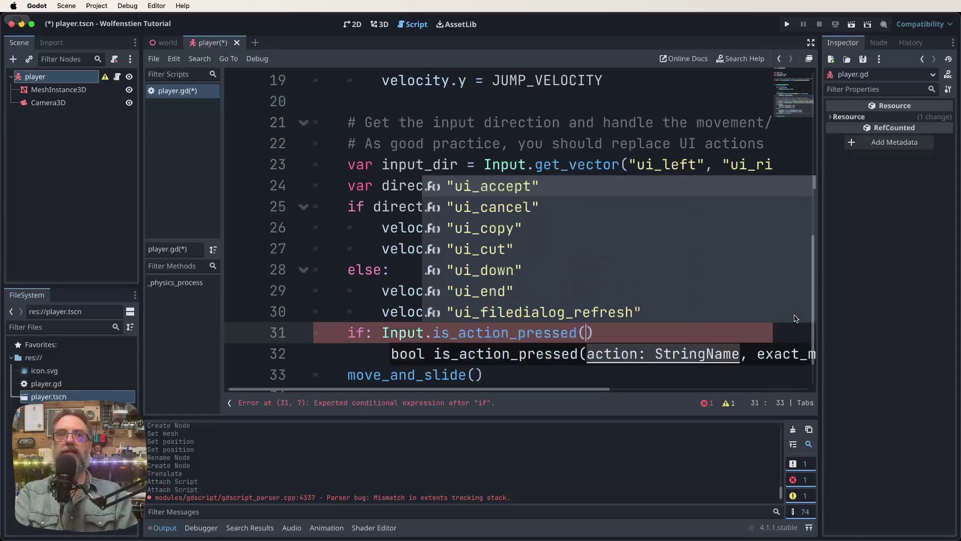
type("\"u")
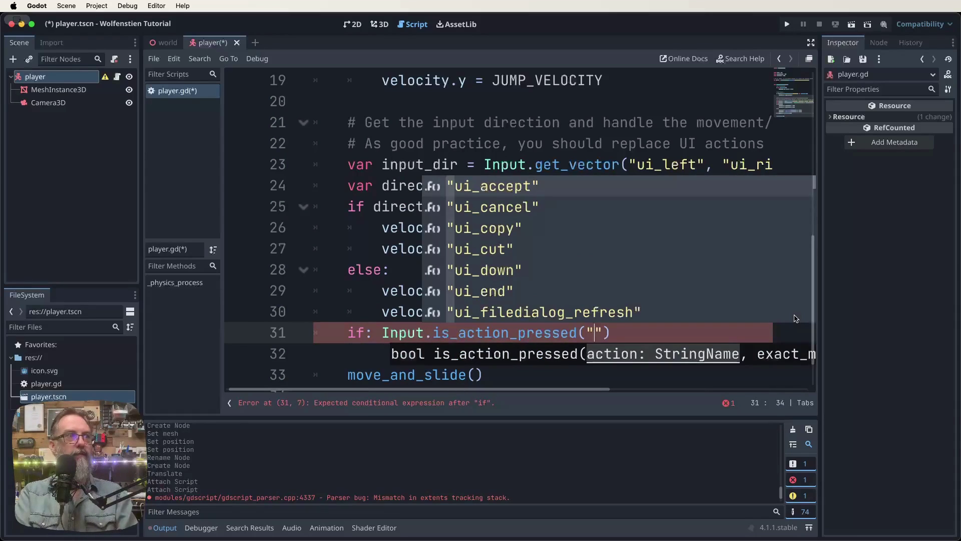
type("i")
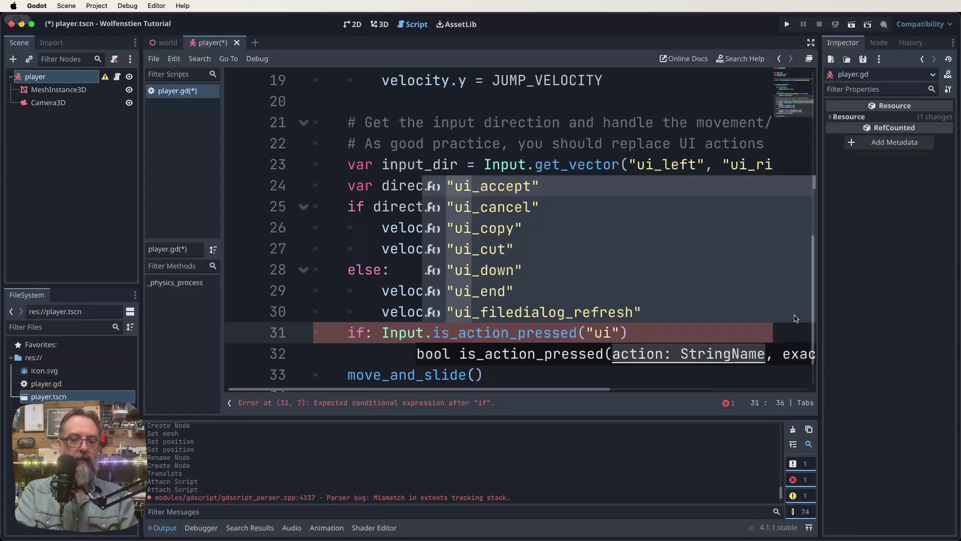
type("_left\")")
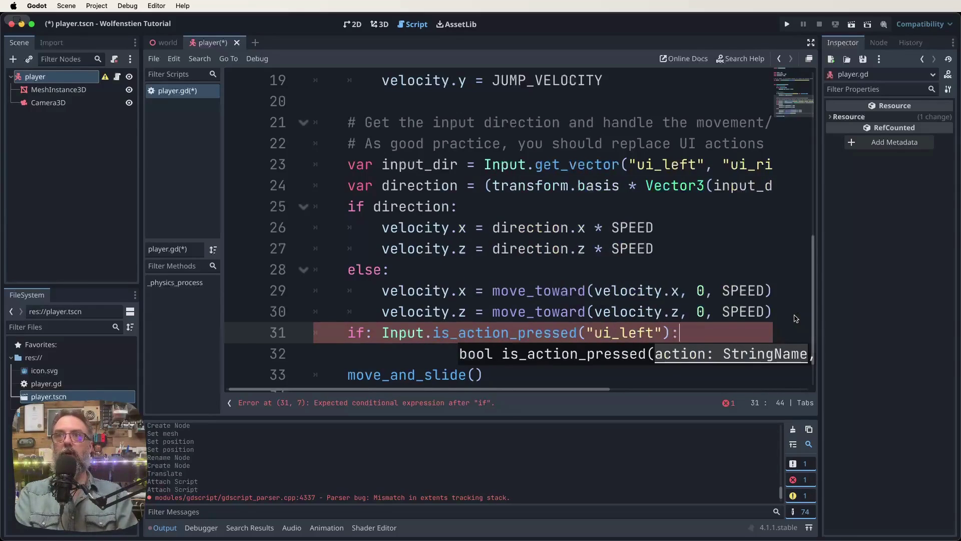
type(":")
key("Return")
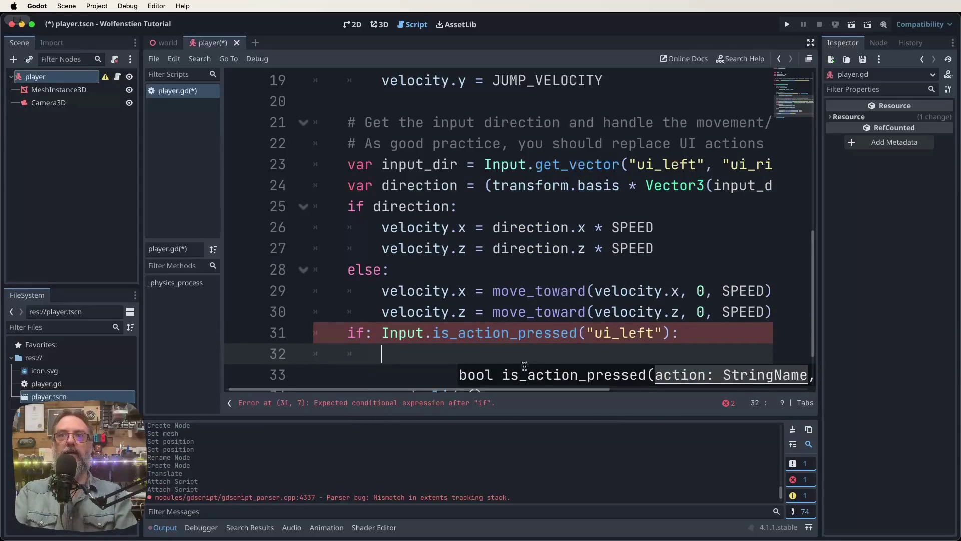
left_click(371, 332)
key("BackSpace")
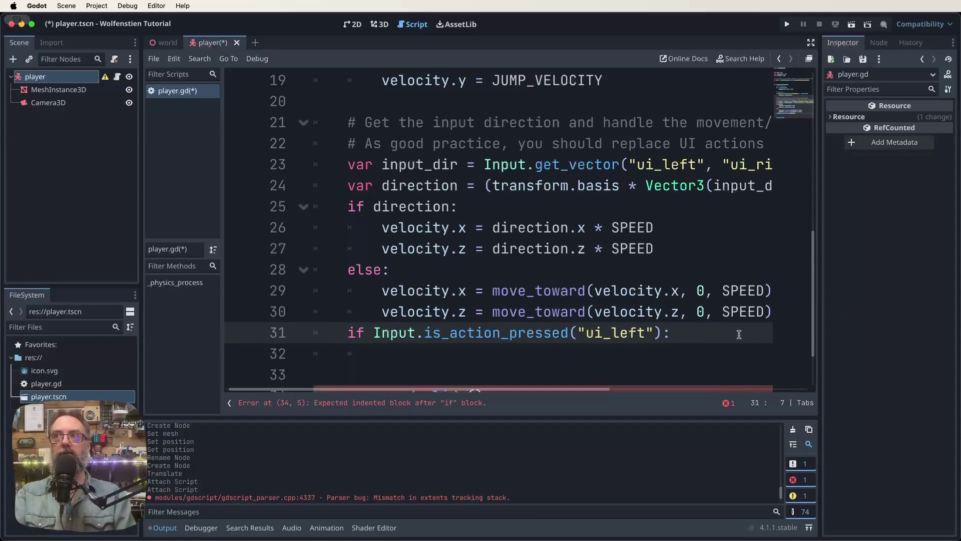
Write self.rotate_y(TURN_SPEED) as the indented body of the ui_left check
left_click(685, 336)
left_click(381, 353)
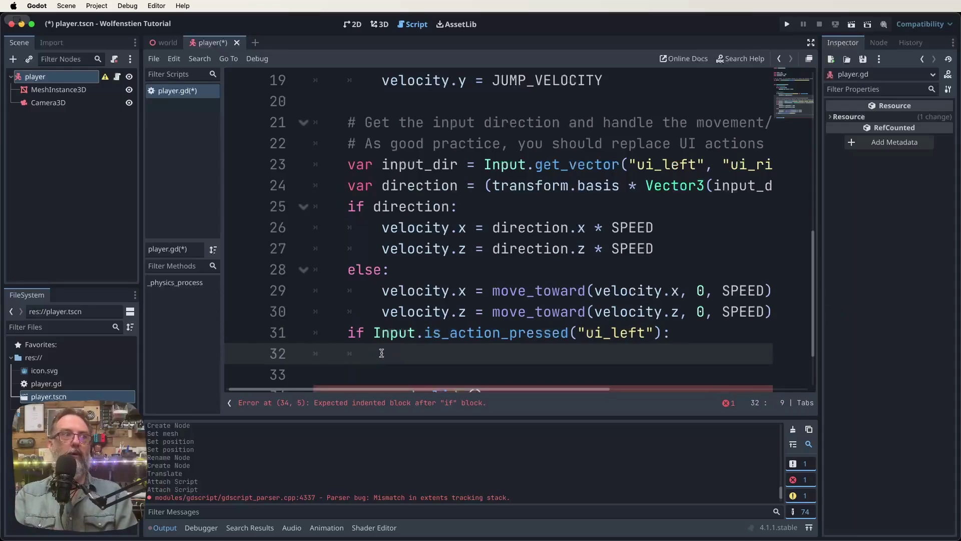
type("self")
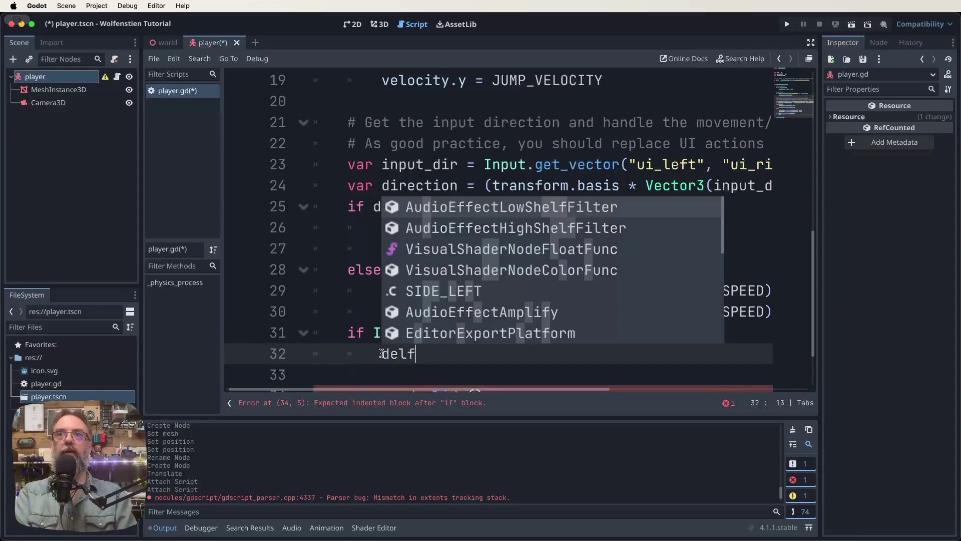
key("BackSpace")
key("BackSpace")
type("lf.rotate")
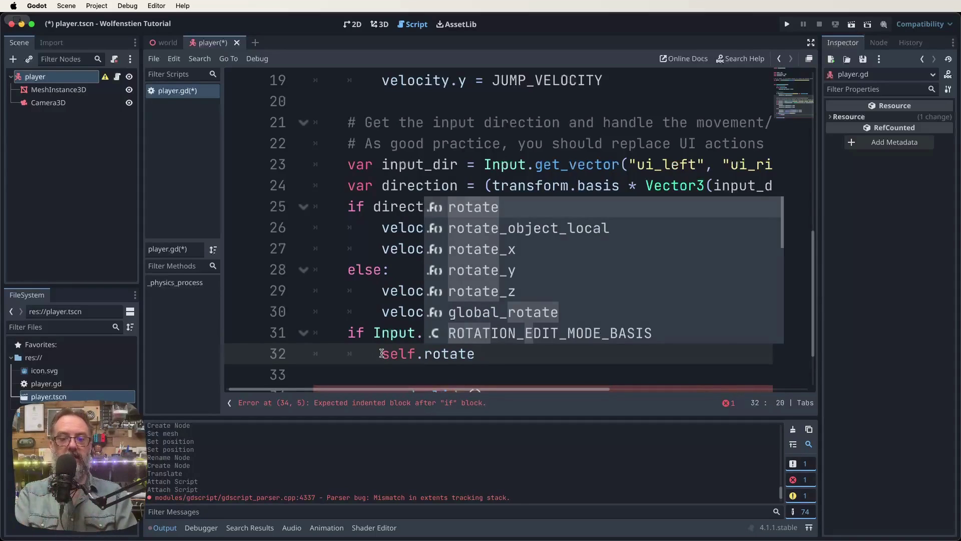
type("_y")
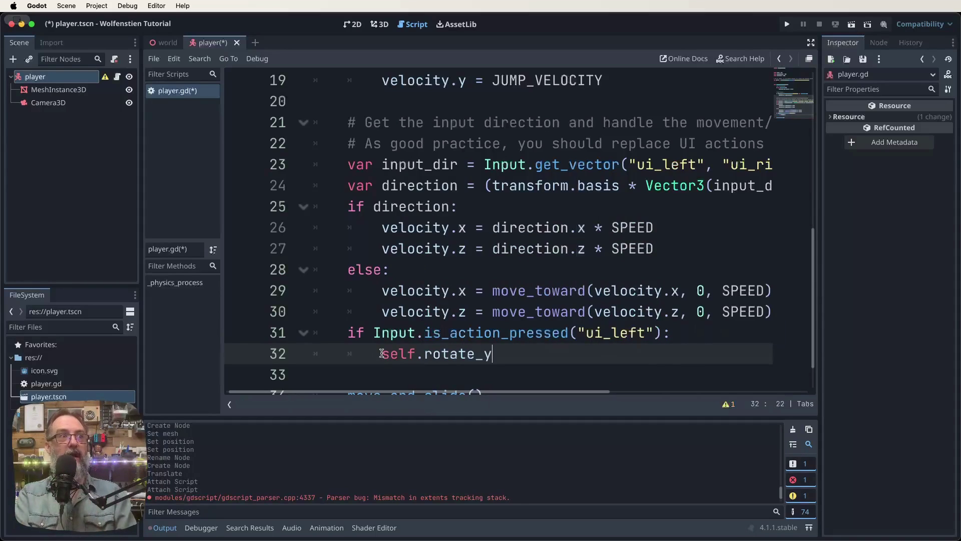
type("(TURN")
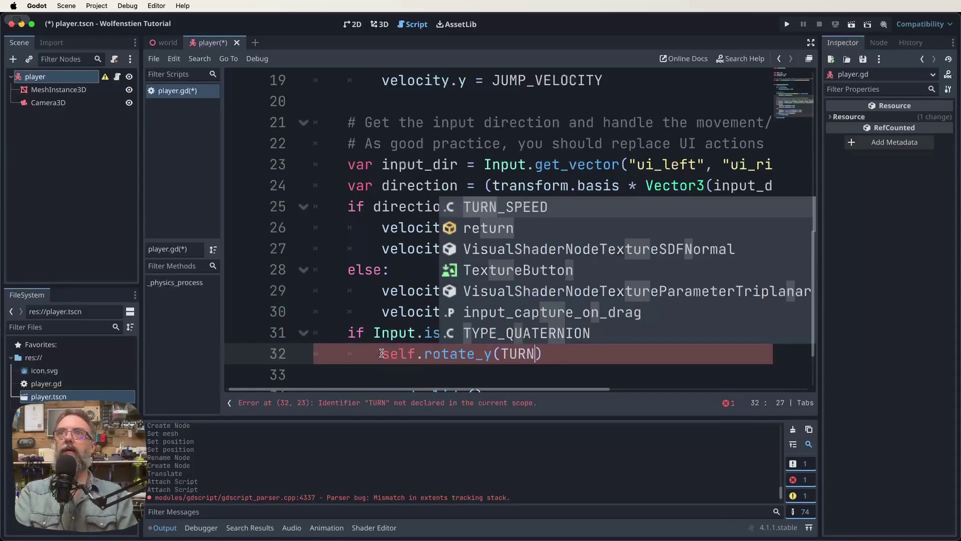
key("Return")
left_click(614, 358)
key("Return")
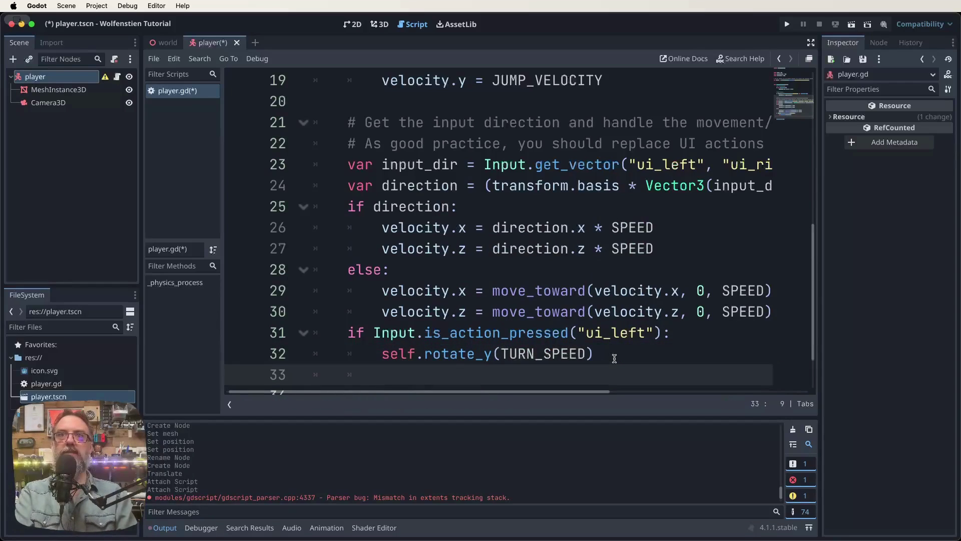
Add if Input.is_action_pressed("ui_right"): with self.rotate_y(-TURN_SPEED) indented beneath it
key("BackSpace")
type("if Input.is")
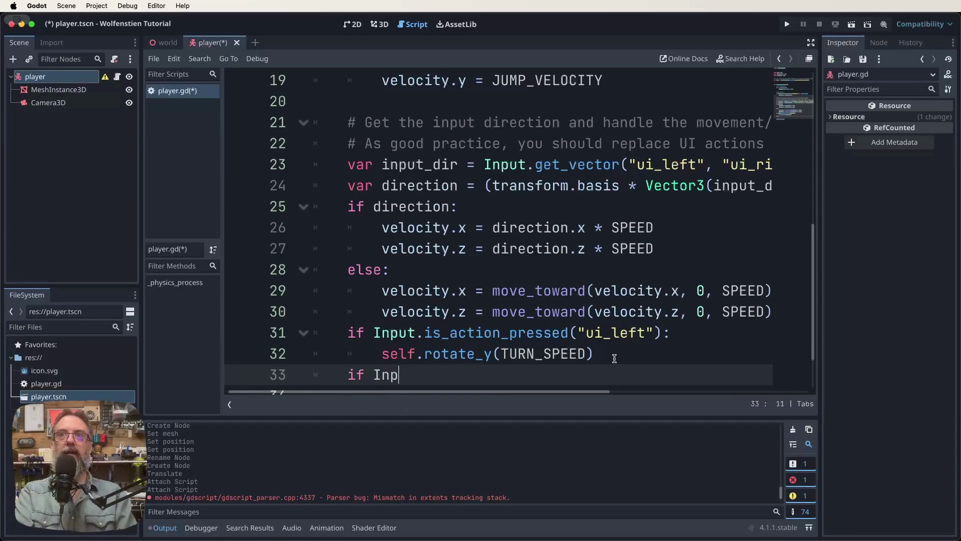
key("Down")
key("Down")
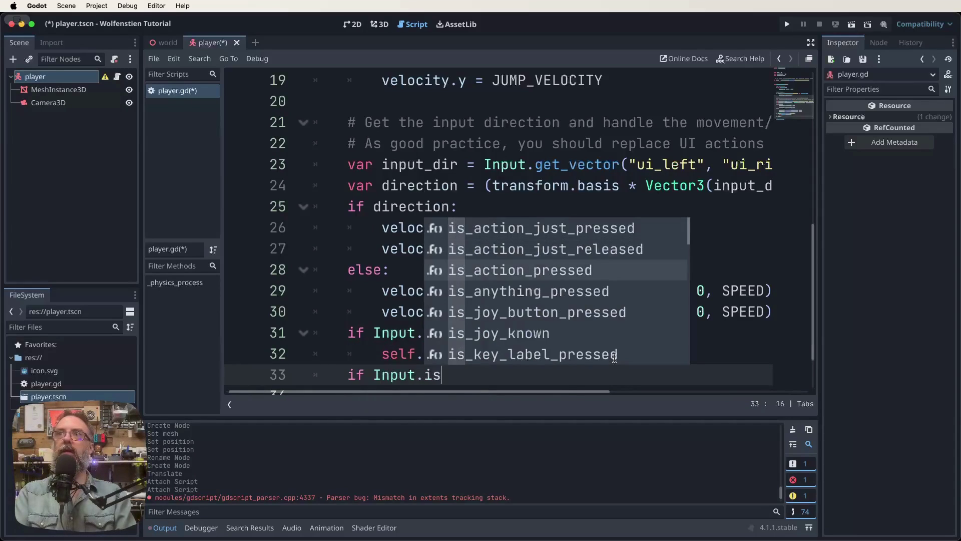
key("Return")
type("\"ui")
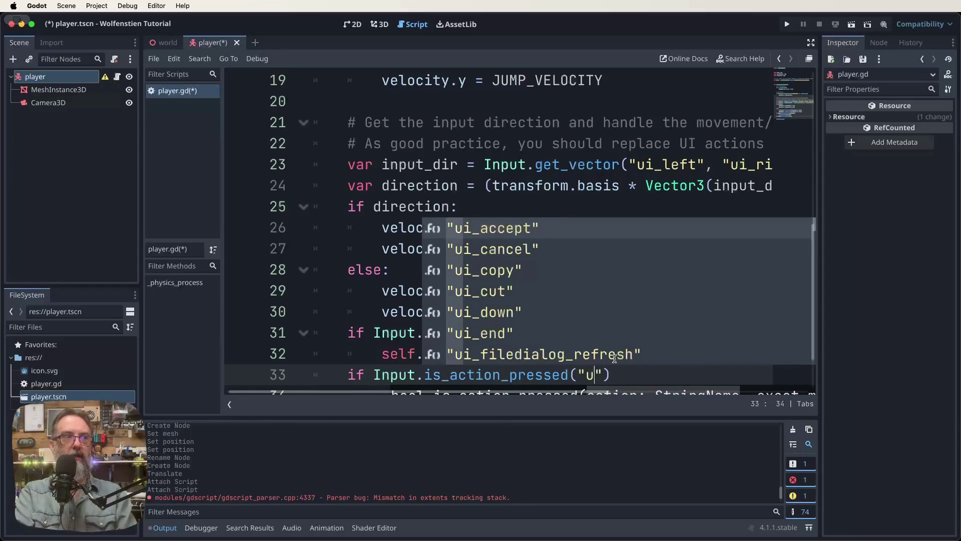
type("_right")
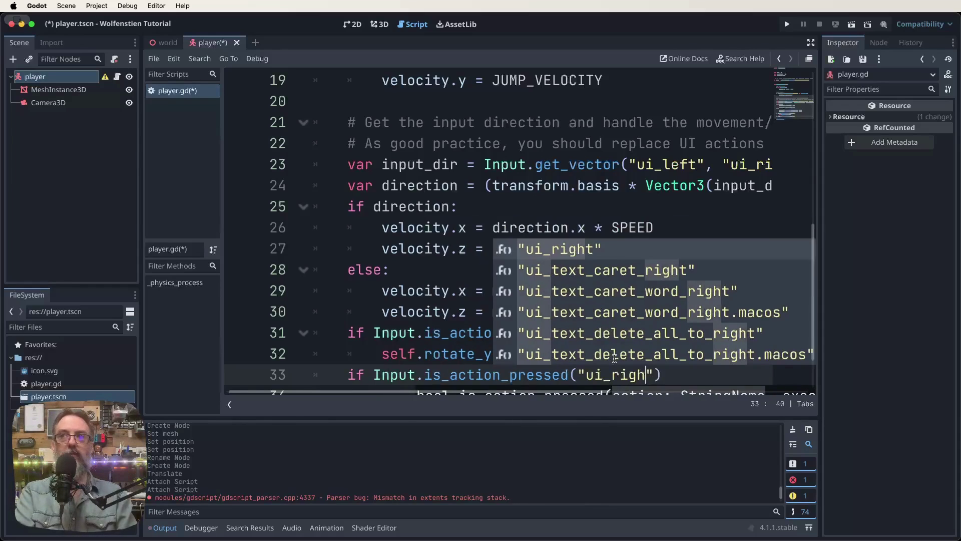
key("Return")
type(":")
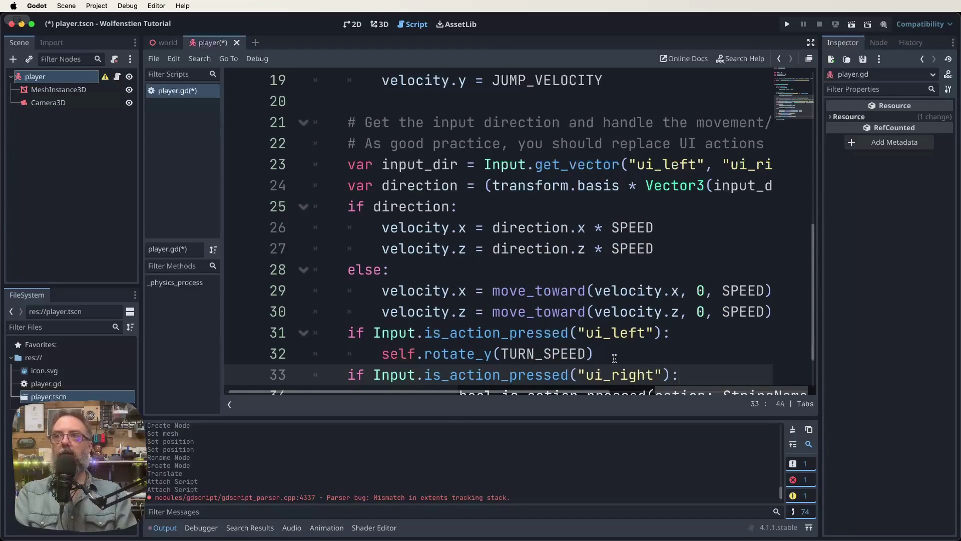
key("Return")
type("self")
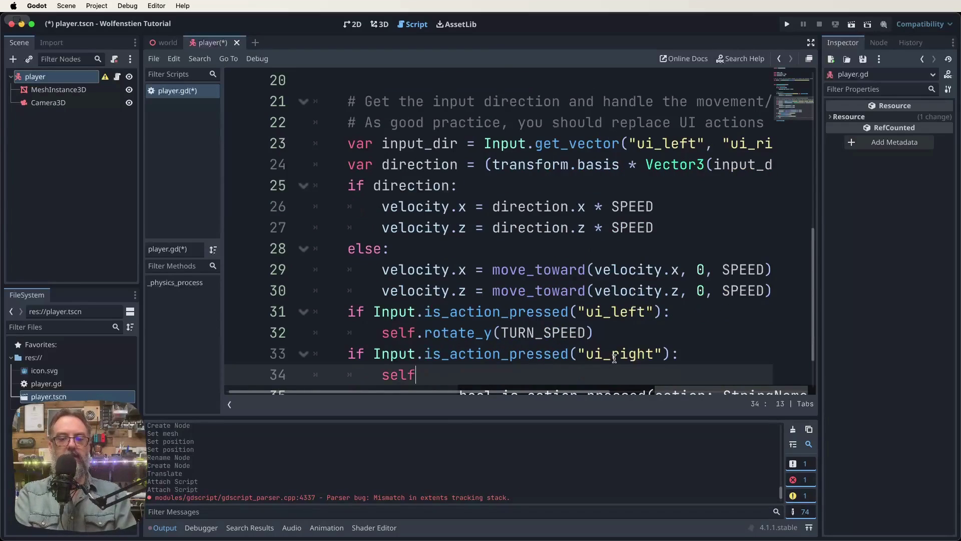
type(".rotate")
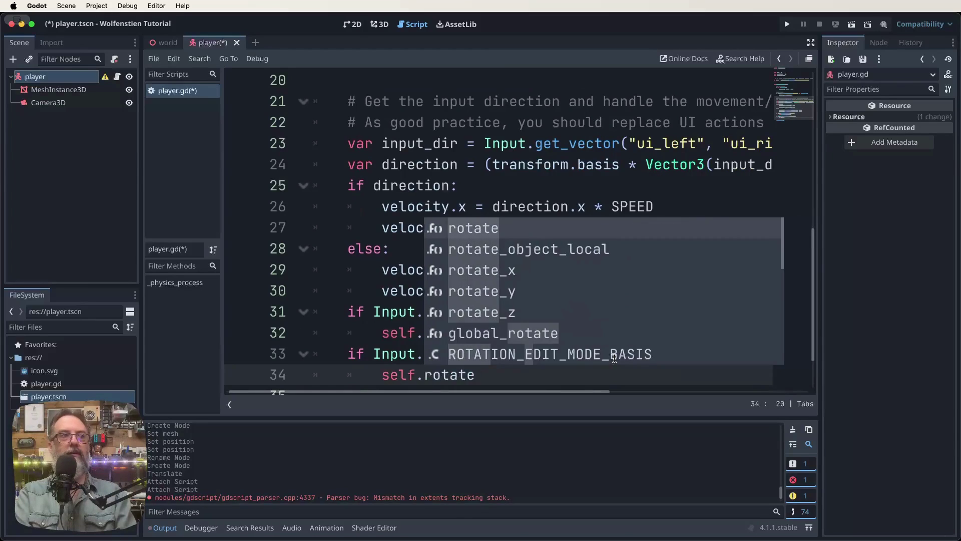
type("_y")
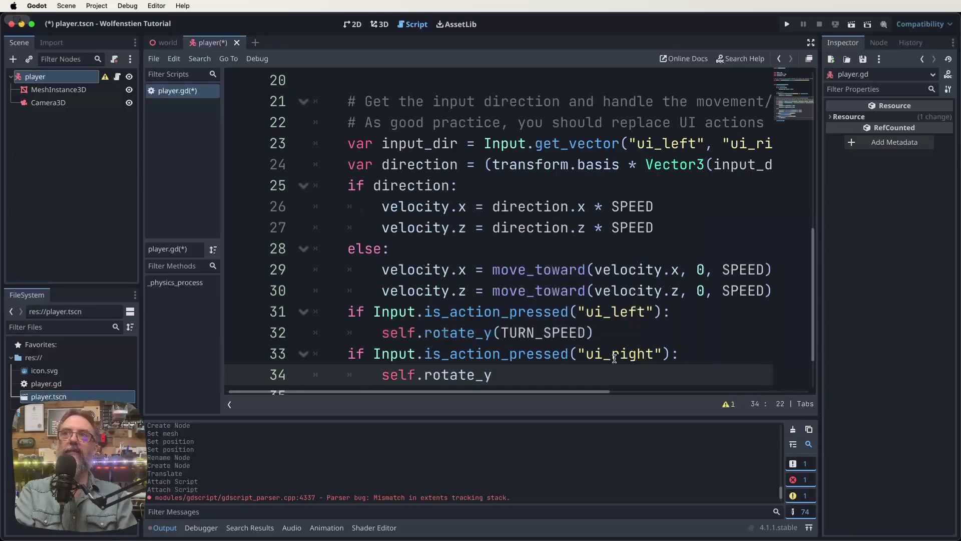
type("(")
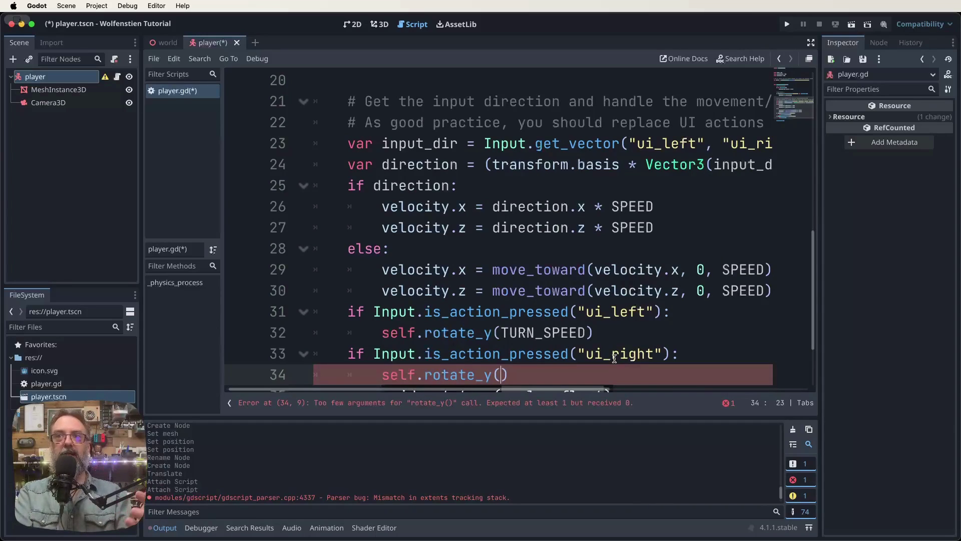
type("-TURN_SPEED")
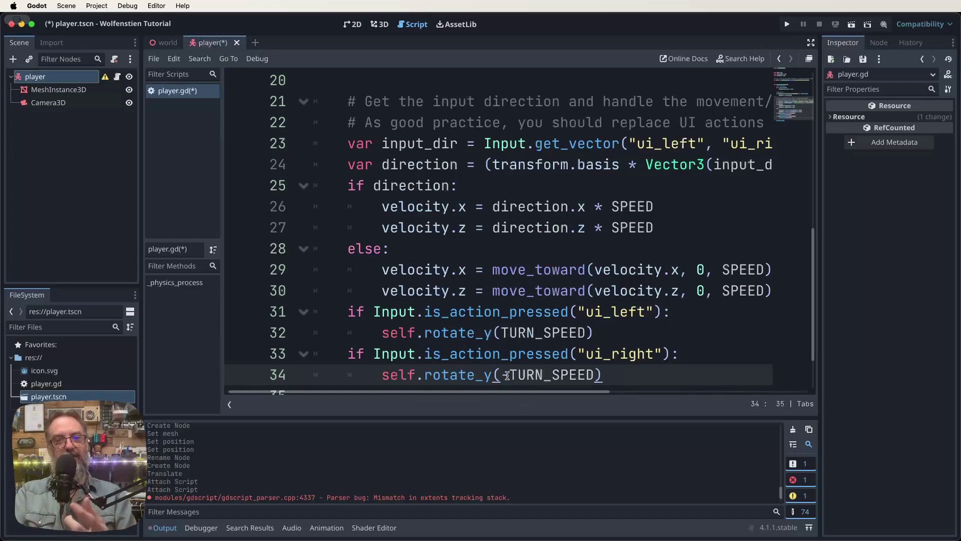
scroll(487, 309, "down", 3)
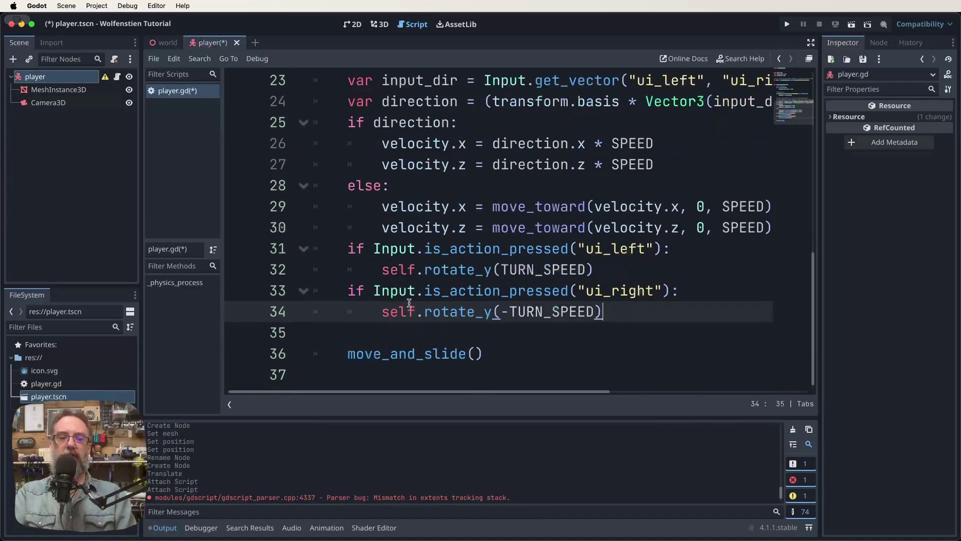
Save the player scene, then drag player.tscn into the world scene's room
key("super+s")
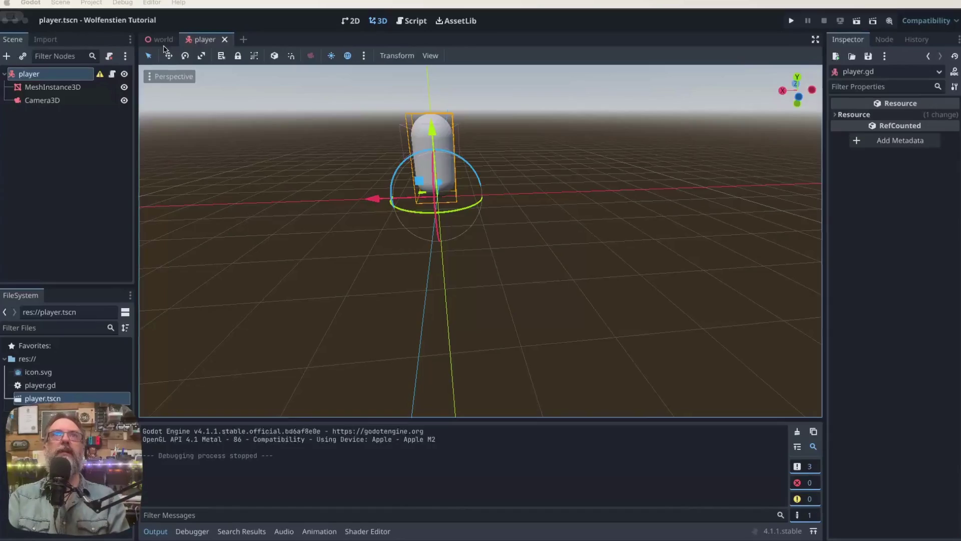
left_click(153, 35)
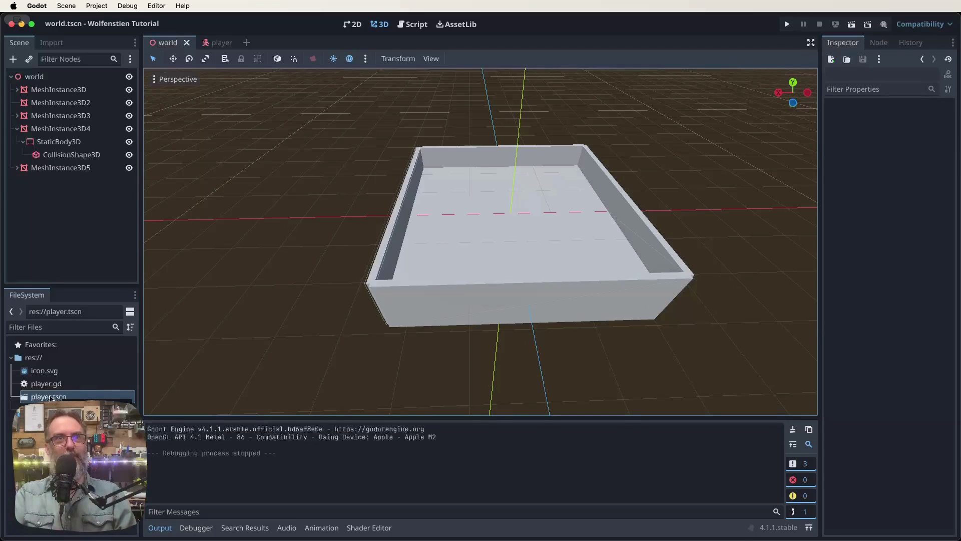
left_click_drag(45, 398, 511, 211)
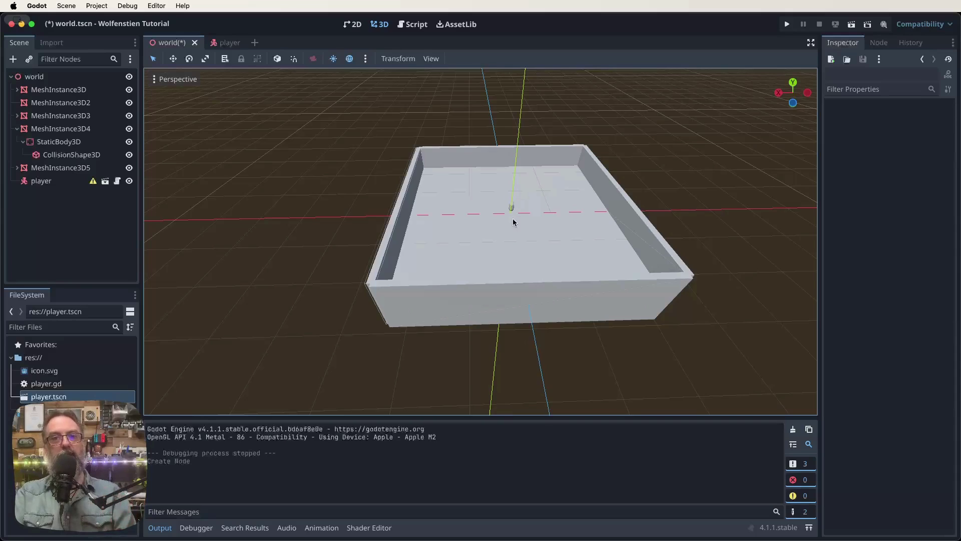
left_click(33, 77)
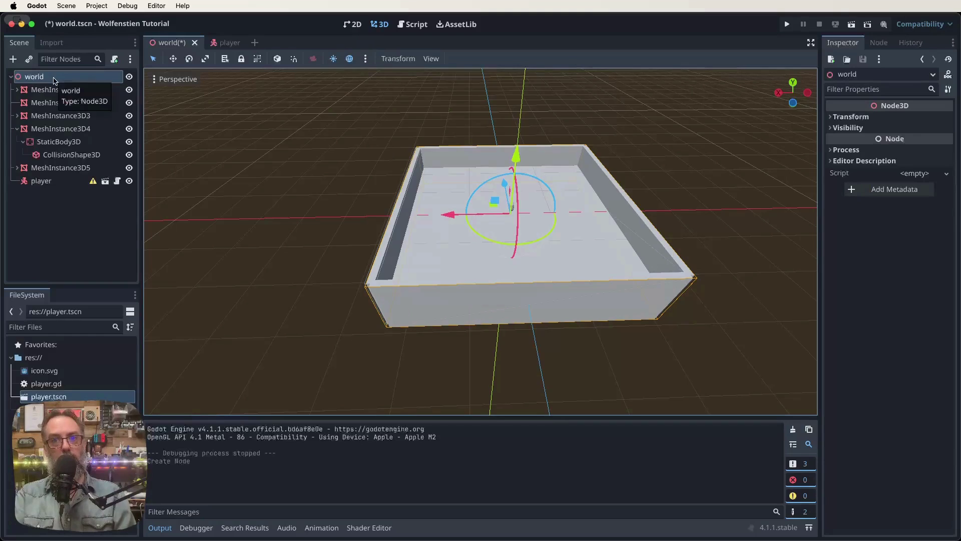
Add the preview sun and environment to the world scene, then save it
left_click(366, 59)
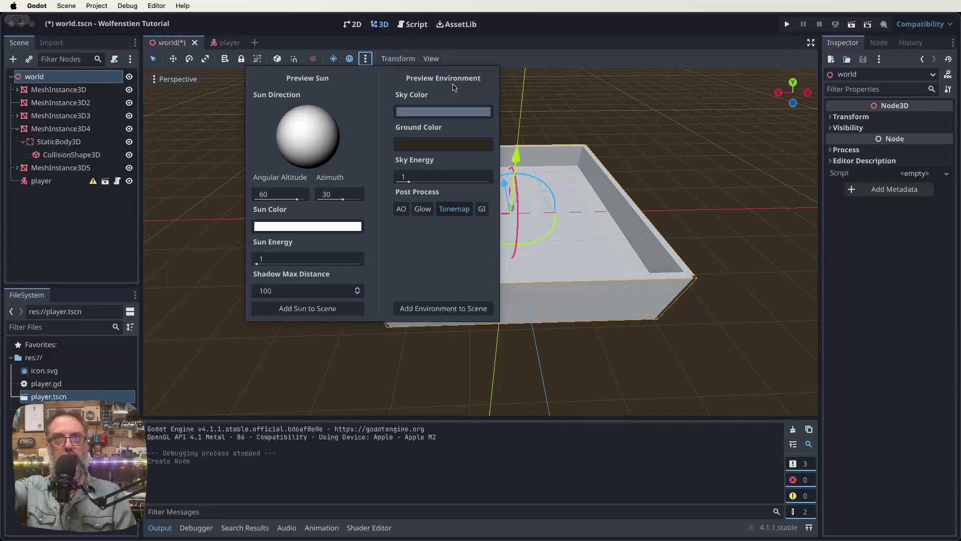
left_click(326, 311)
left_click(366, 58)
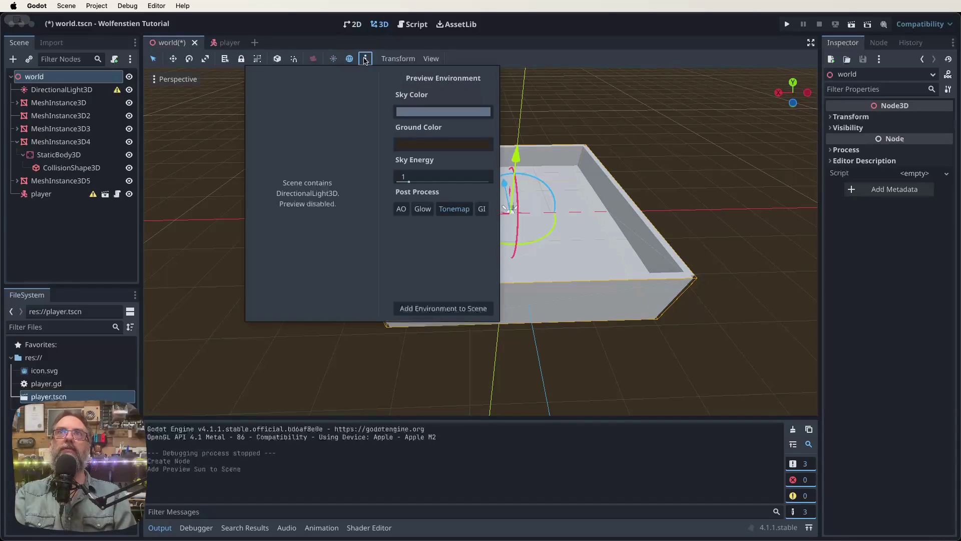
left_click(429, 309)
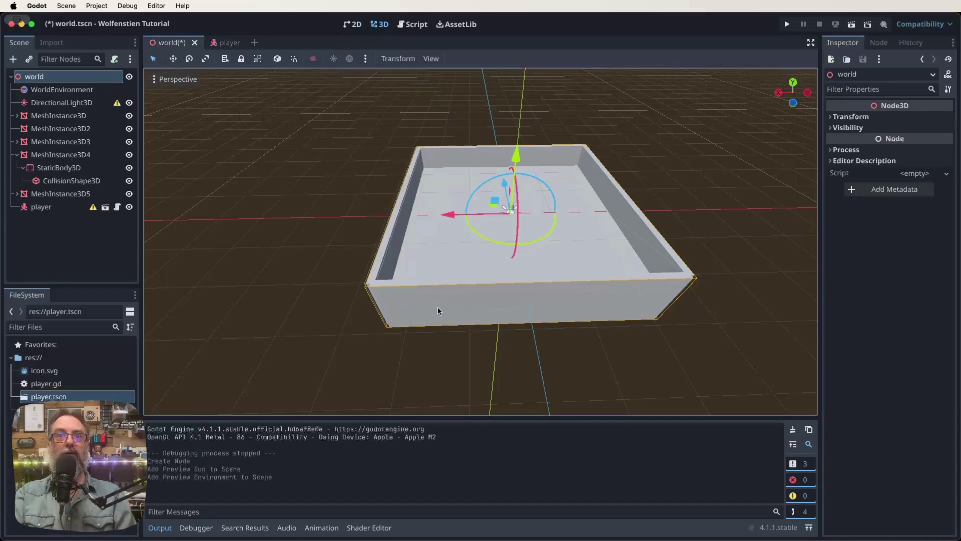
key("super+s")
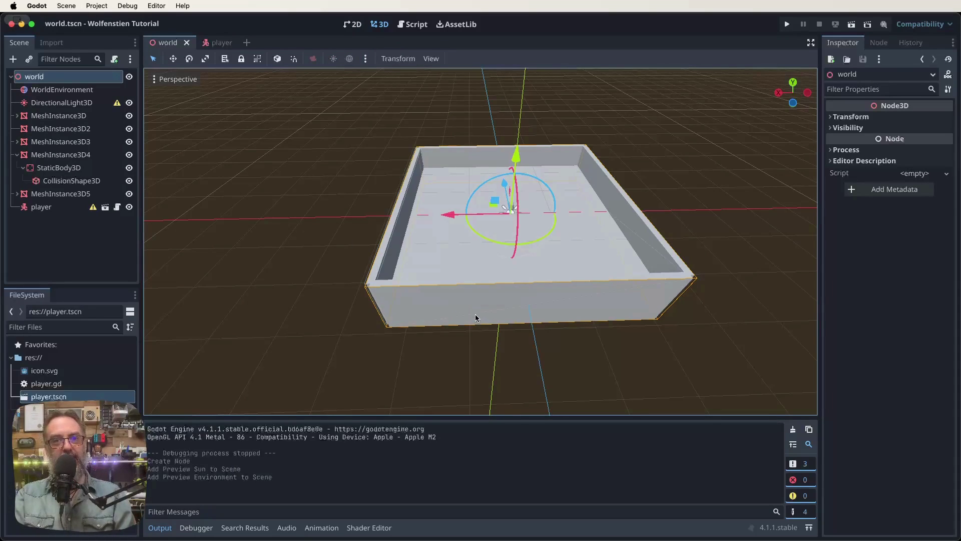
Run the project with Cmd+B to see the player camera's view of sky and ground
key("super+b")
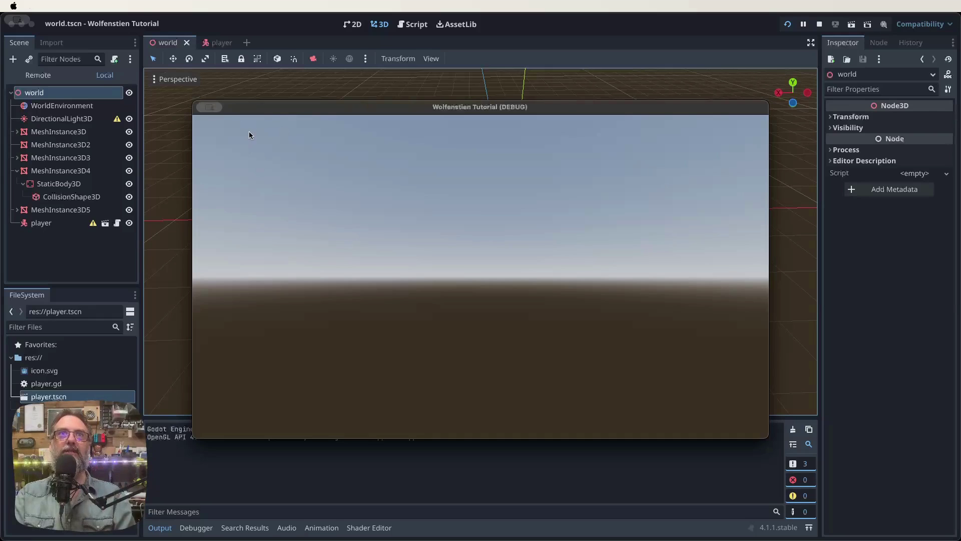
Stop the game and give the player's MeshInstance3D a simplified convex collision sibling, then save
key("Escape")
left_click(219, 47)
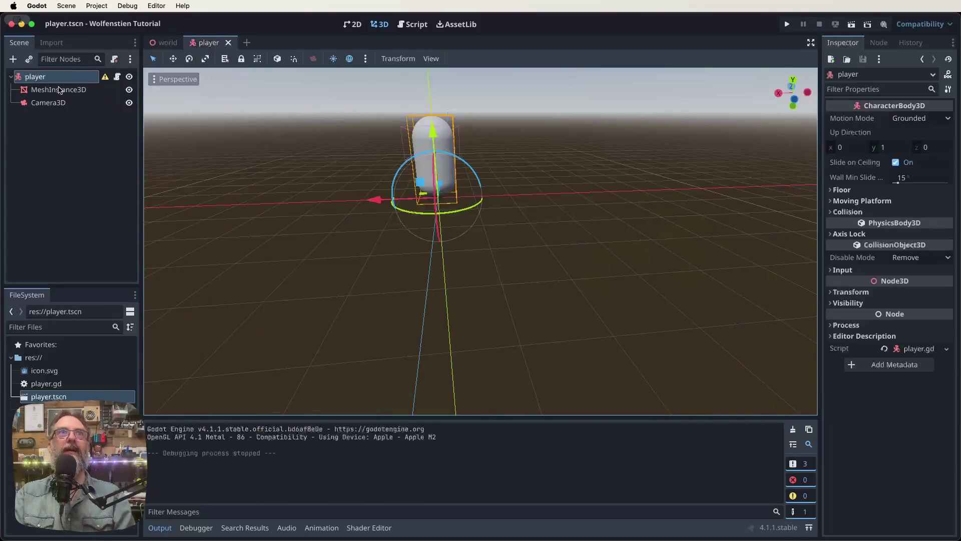
left_click(59, 89)
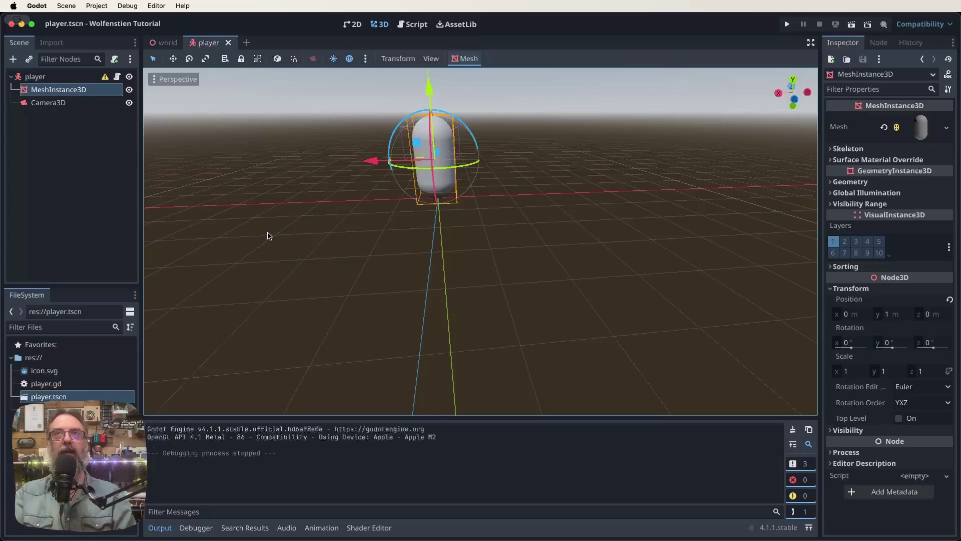
left_click(466, 59)
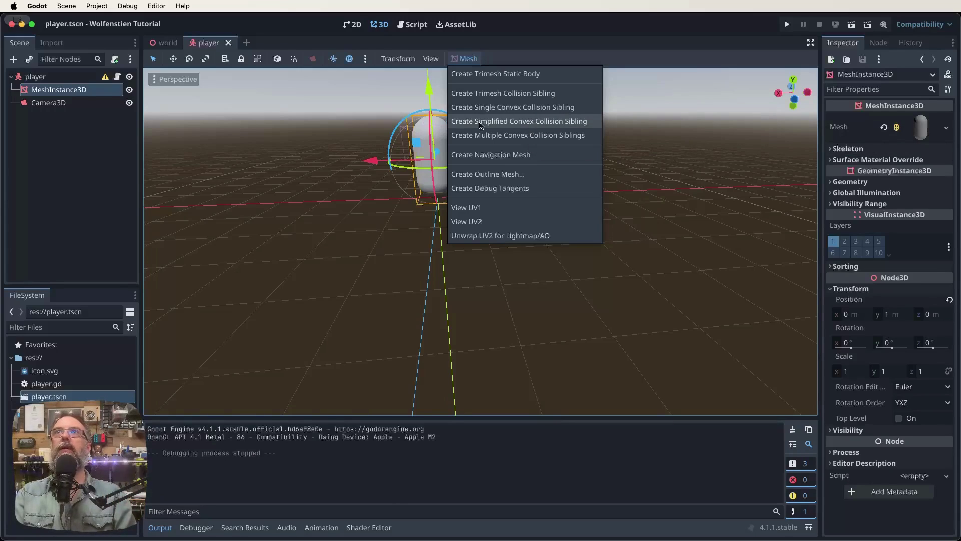
left_click(480, 125)
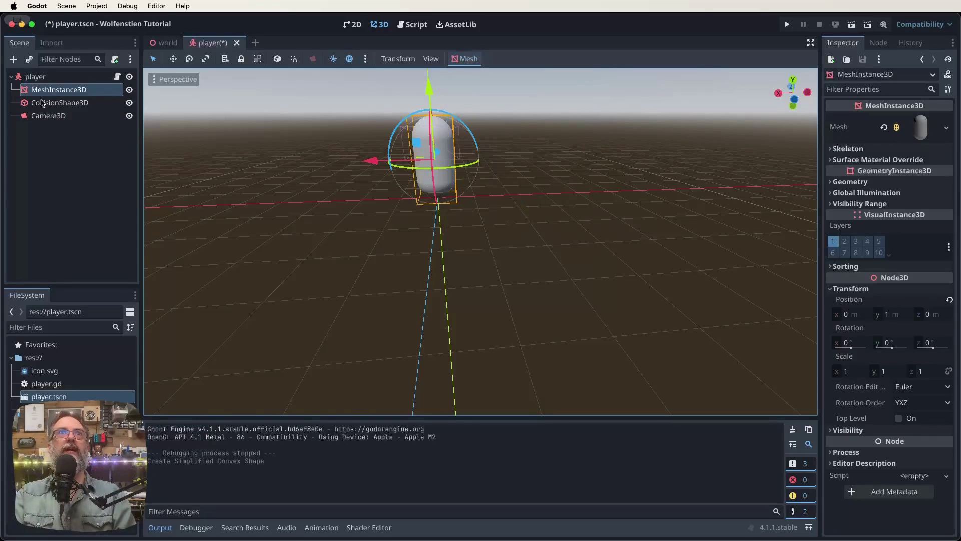
key("super+s")
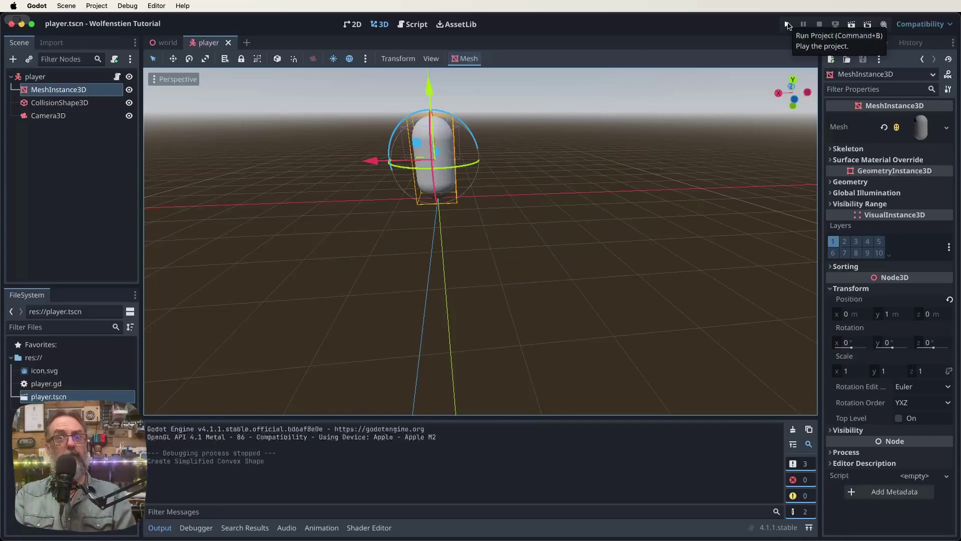
Run the project, then review the Input Map action mappings in Project Settings
left_click(787, 25)
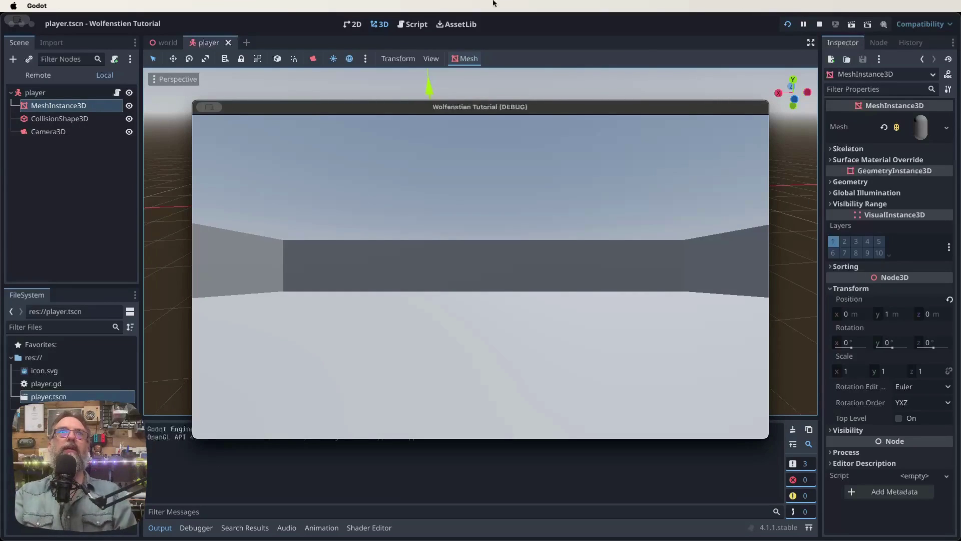
left_click(286, 20)
left_click(97, 5)
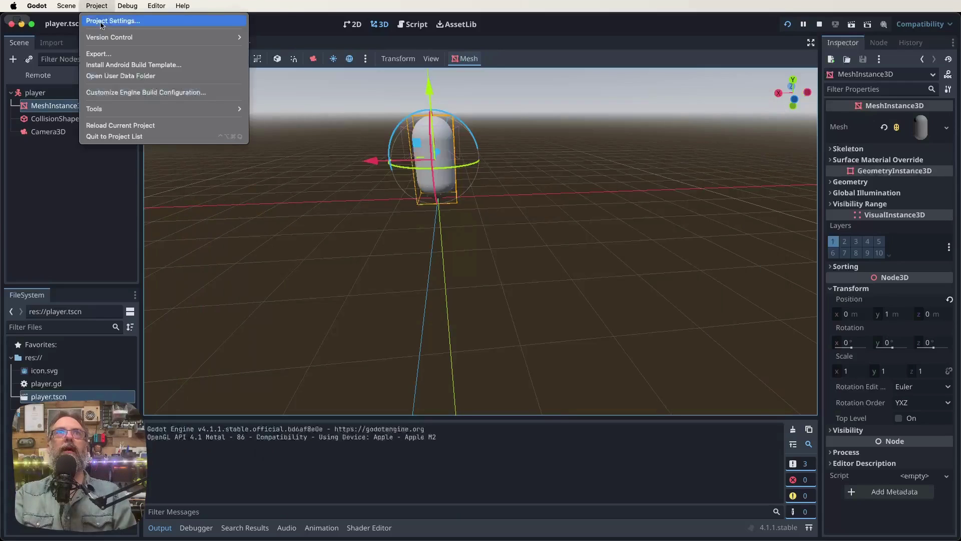
left_click(112, 21)
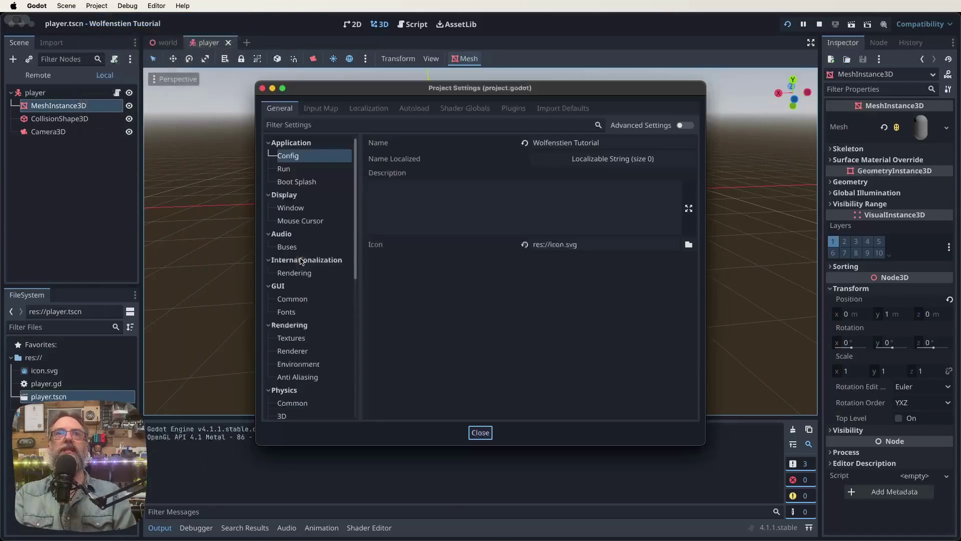
left_click(325, 109)
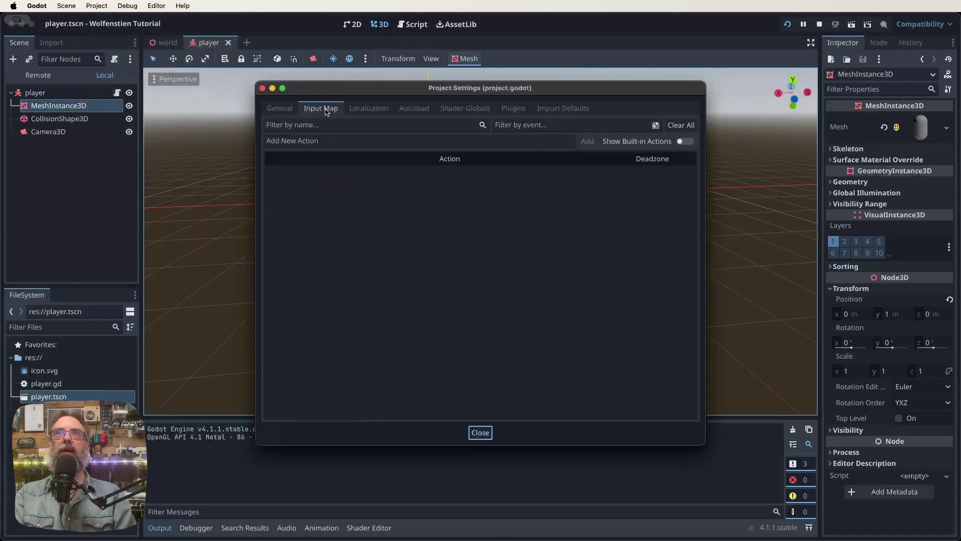
left_click(263, 88)
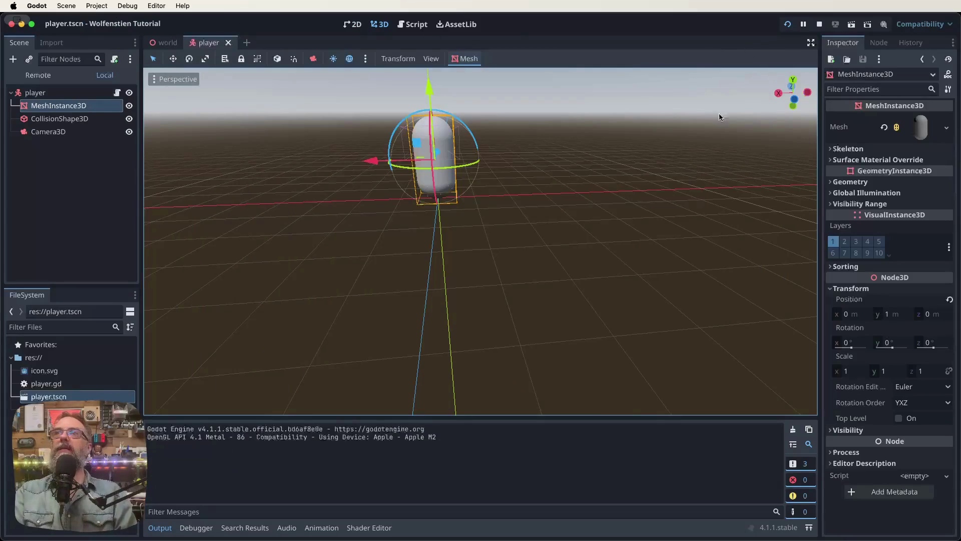
Run the game again and turn the player left, then right toward a wall
key("super+b")
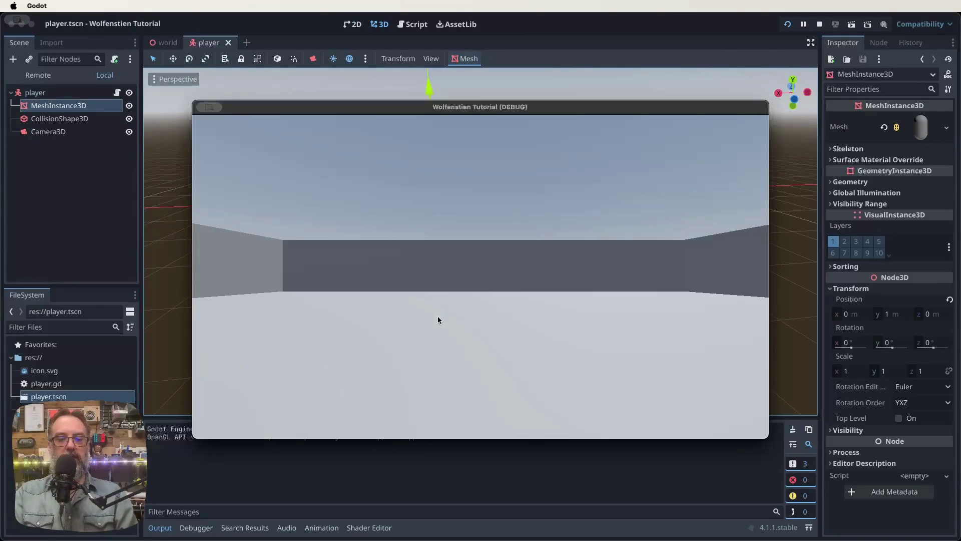
key("Left")
key("Right")
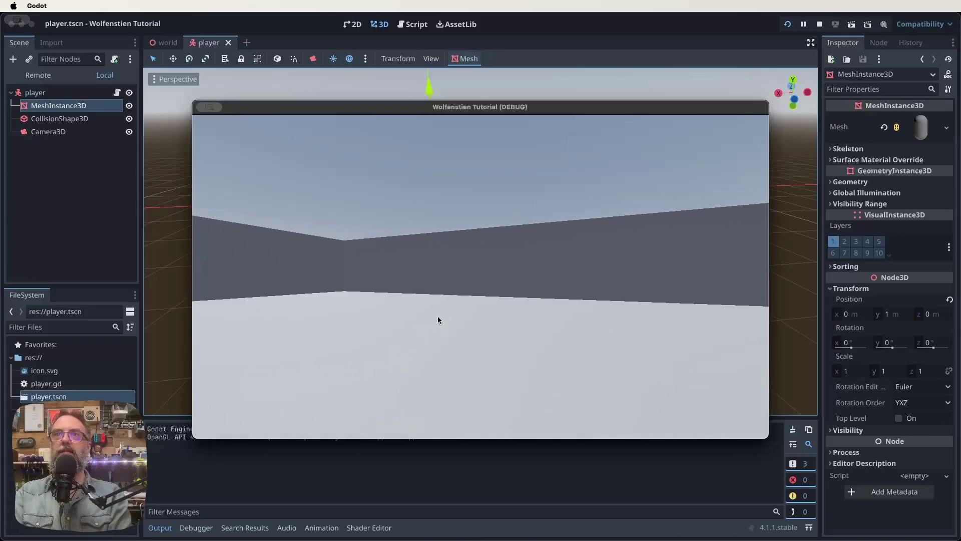
key("Right")
key("Left")
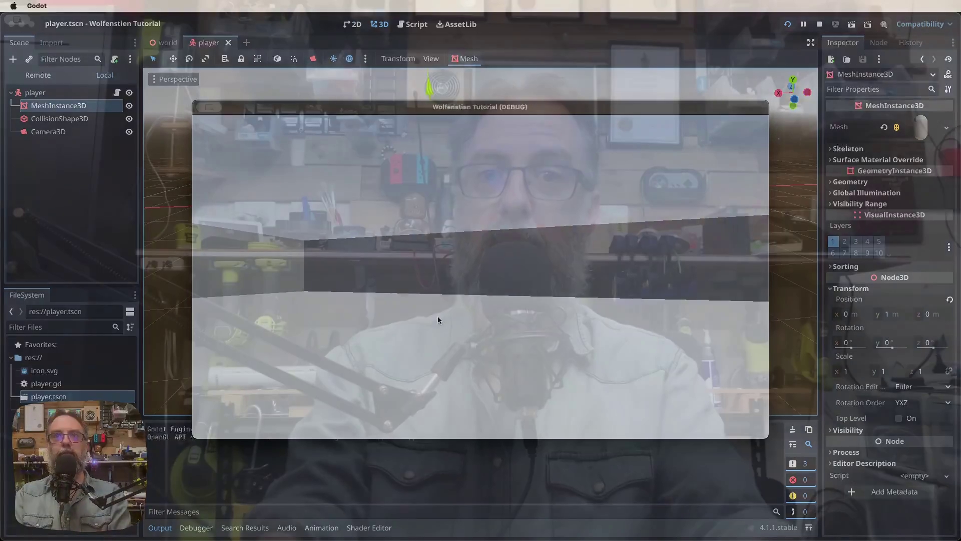